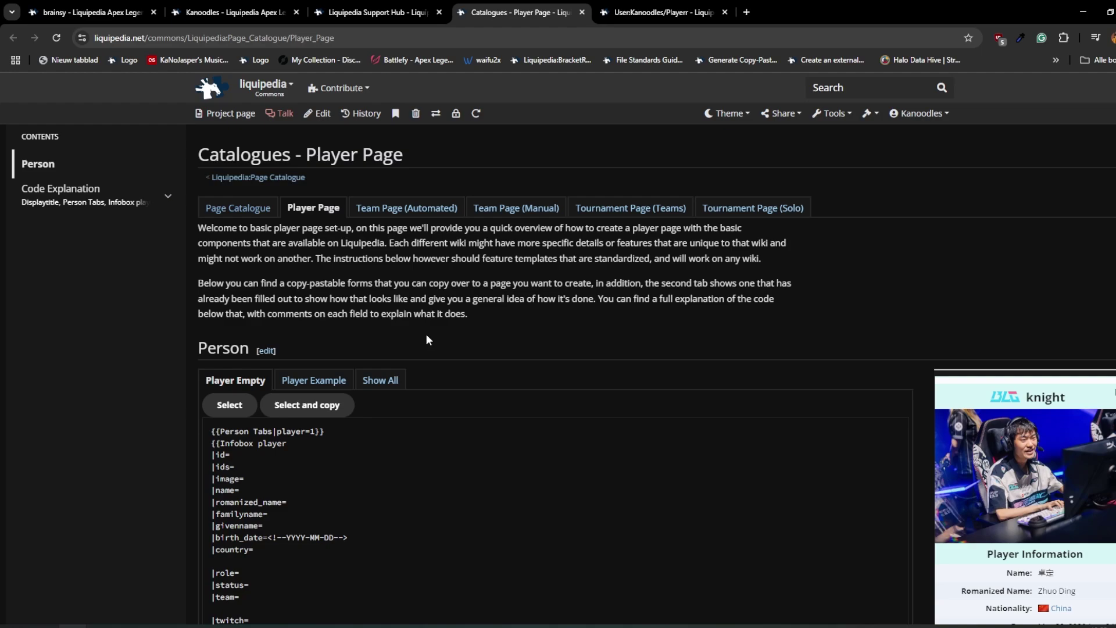
scroll(504, 357, "down", 2)
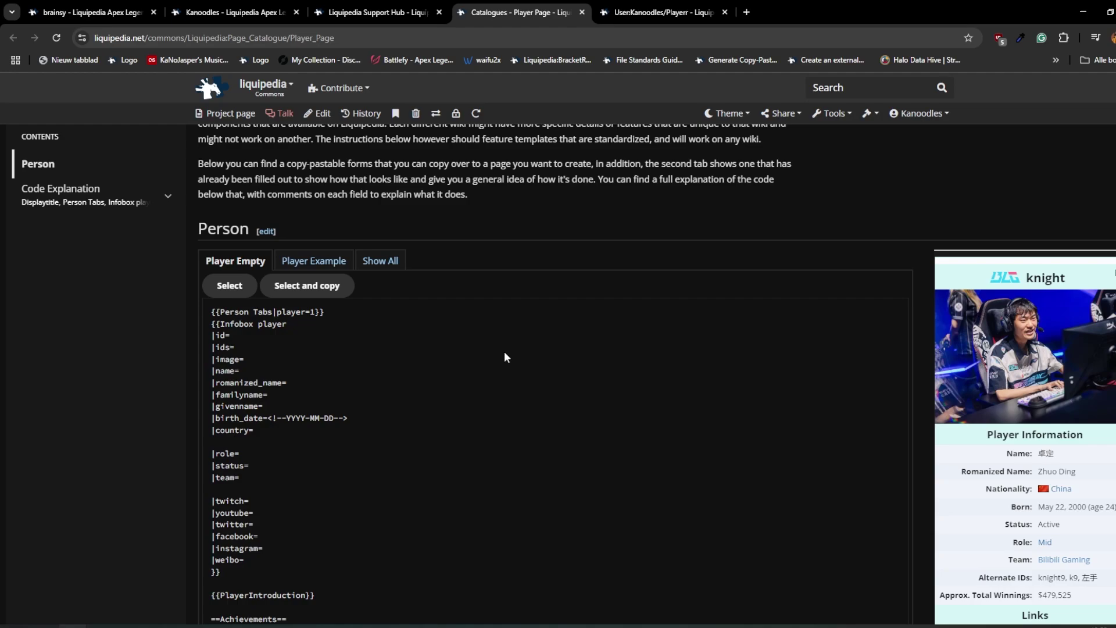
- Open Zer0's Apex Legends player page and browse its Spotlights, Highlights and Interviews media
left_click(690, 12)
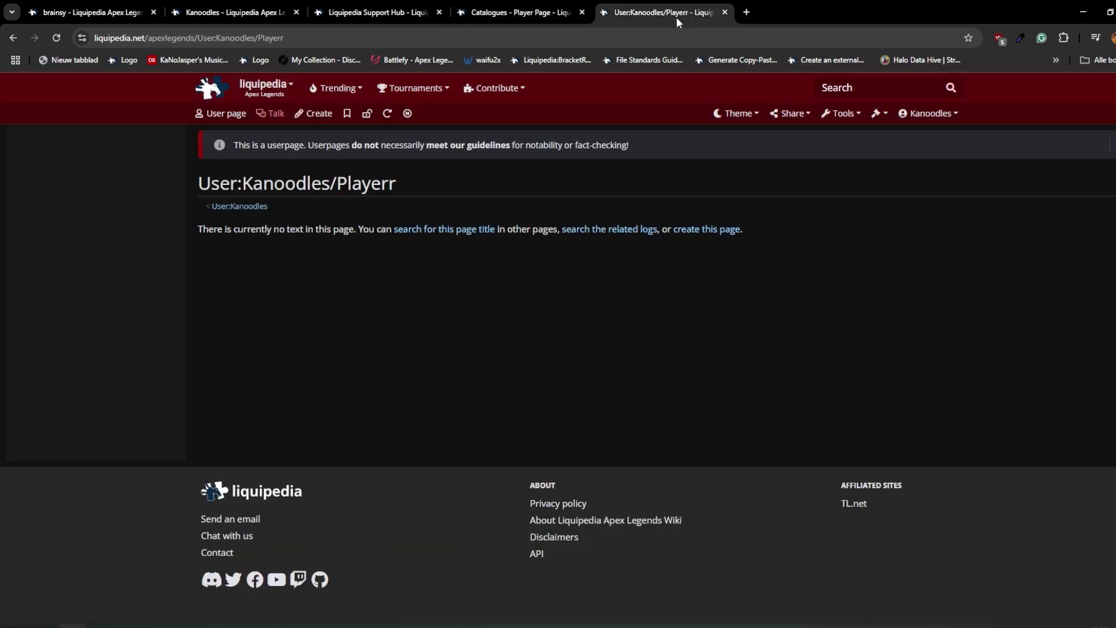
left_click_drag(794, 5, 663, 13)
scroll(651, 369, "down", 2)
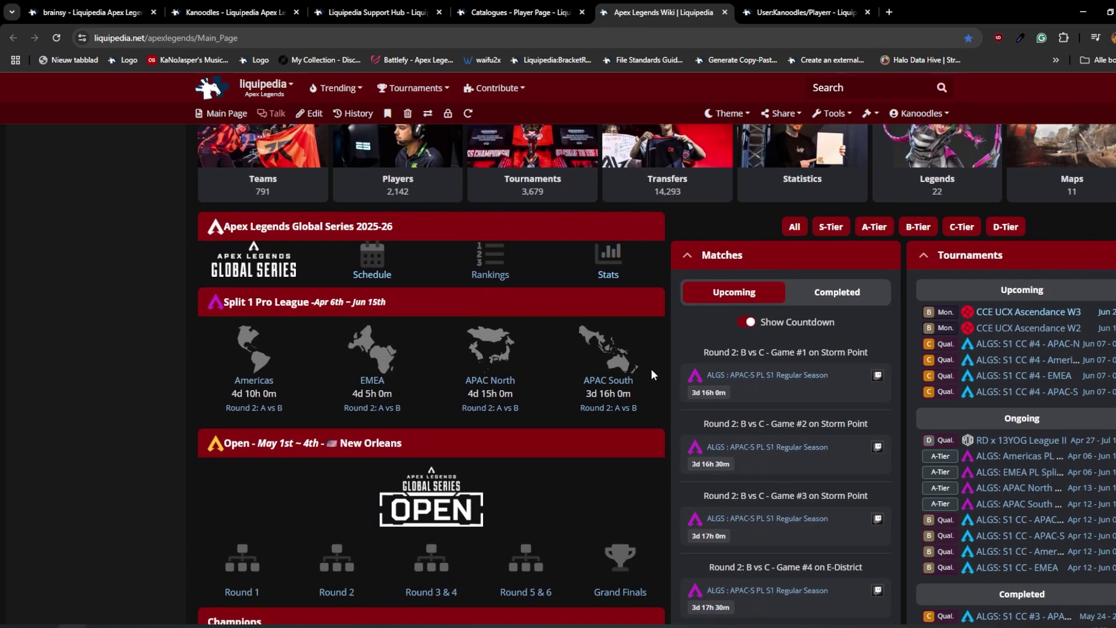
scroll(469, 546, "down", 4)
left_click(462, 537)
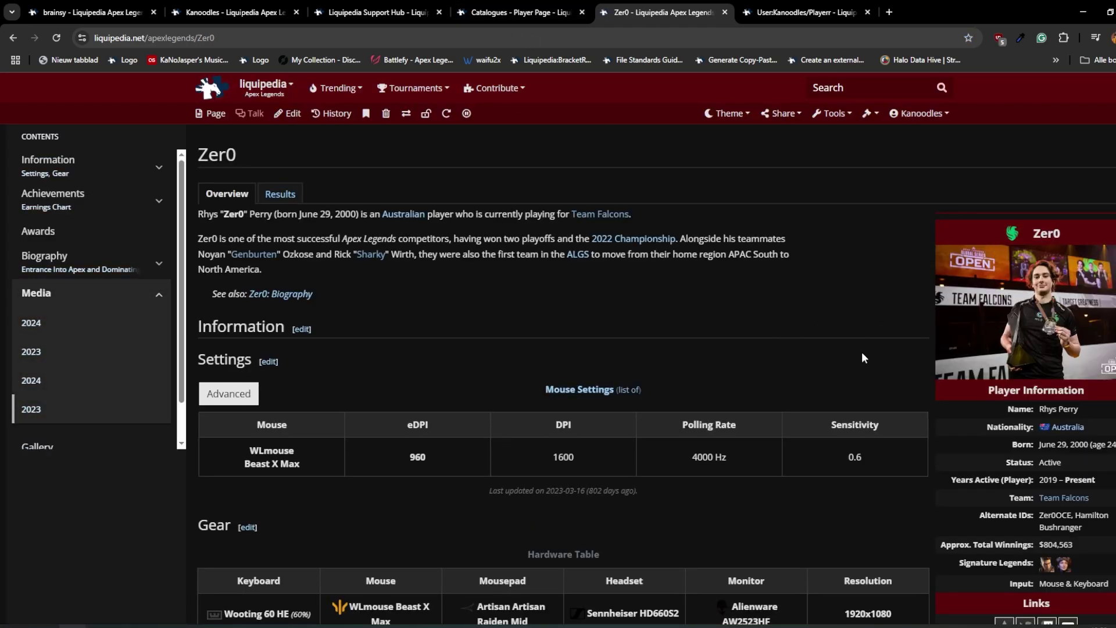
scroll(862, 358, "down", 2)
scroll(940, 322, "up", 1)
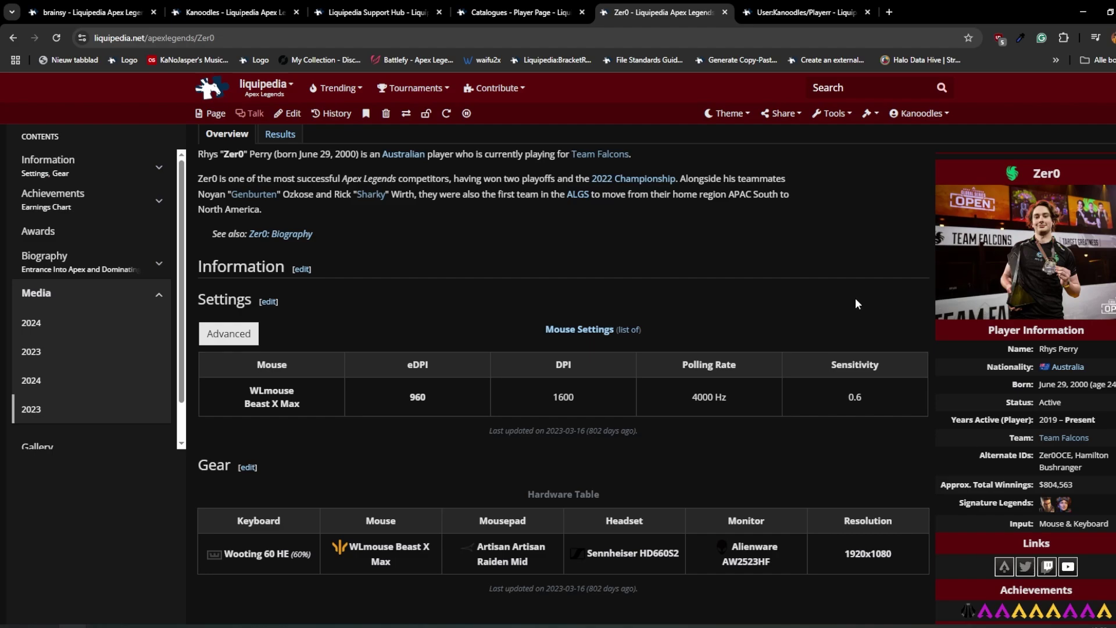
scroll(882, 353, "down", 2)
scroll(898, 435, "up", 2)
scroll(898, 443, "up", 1)
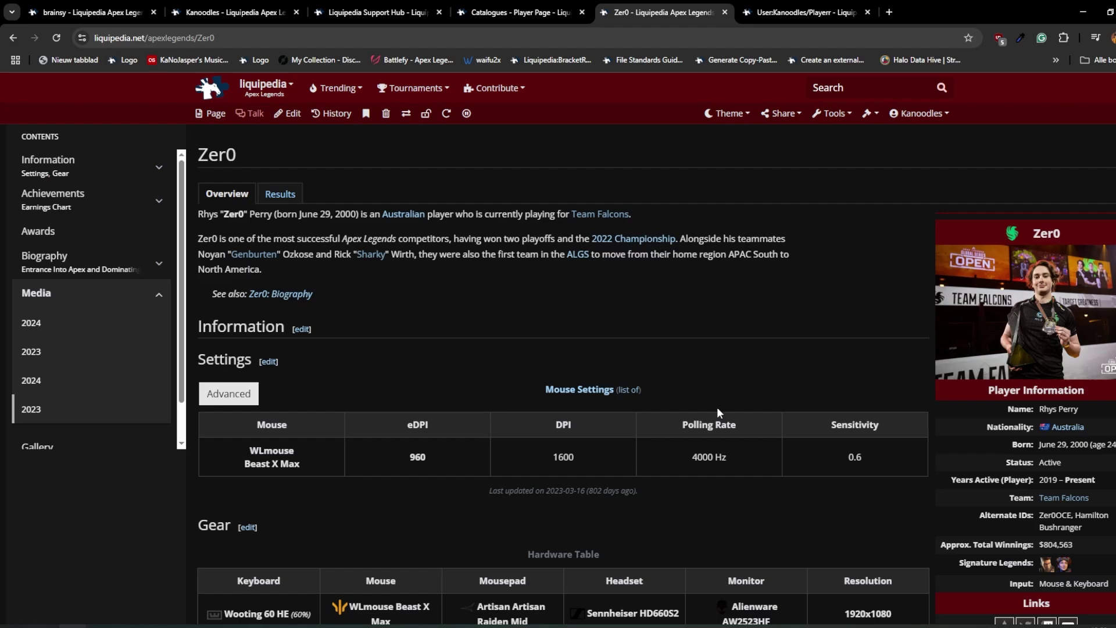
scroll(551, 381, "down", 1)
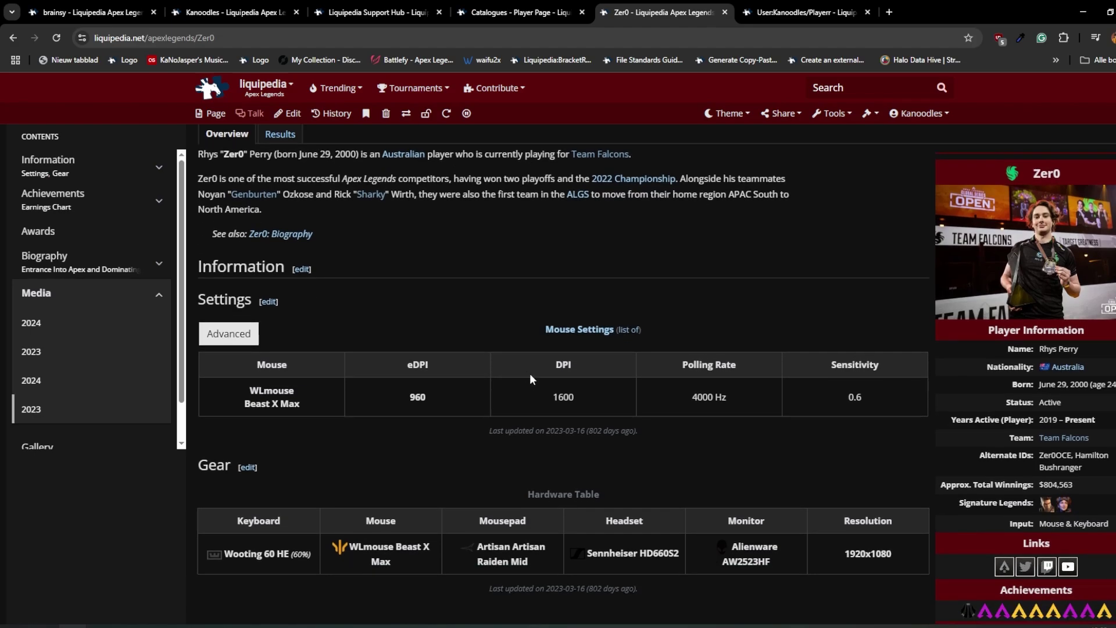
scroll(530, 373, "down", 1)
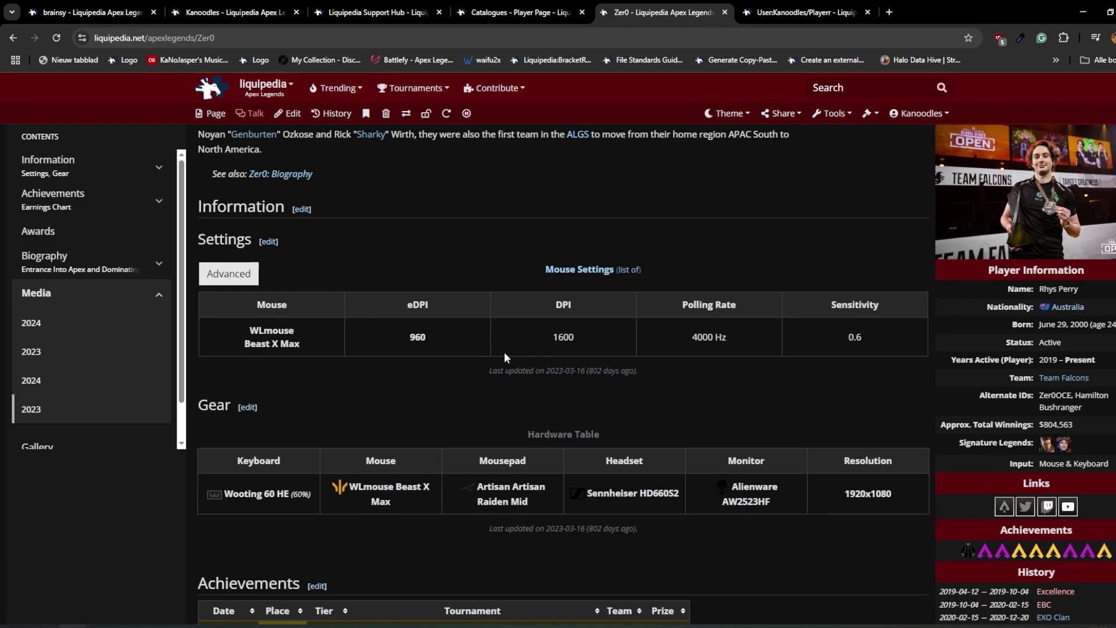
scroll(610, 371, "down", 1)
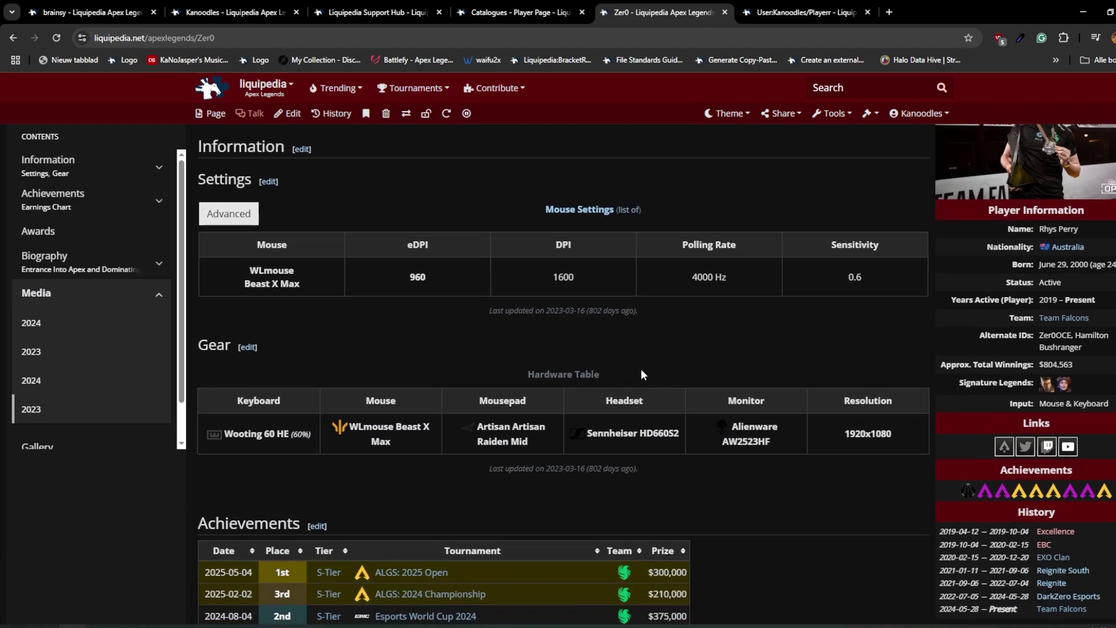
scroll(649, 439, "down", 3)
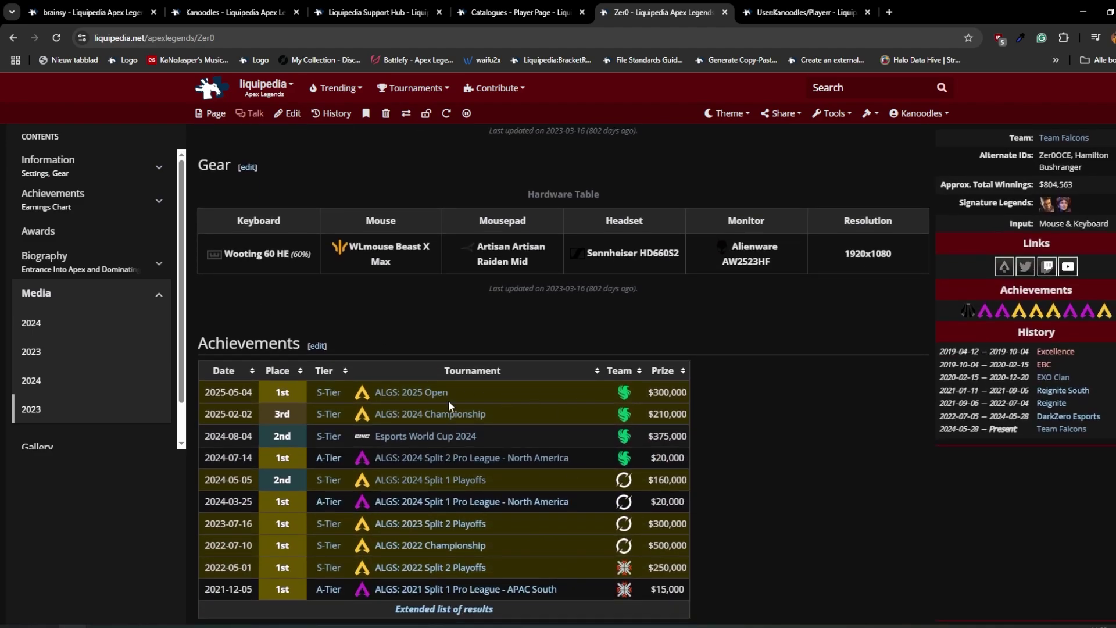
scroll(448, 401, "down", 2)
scroll(516, 492, "up", 10)
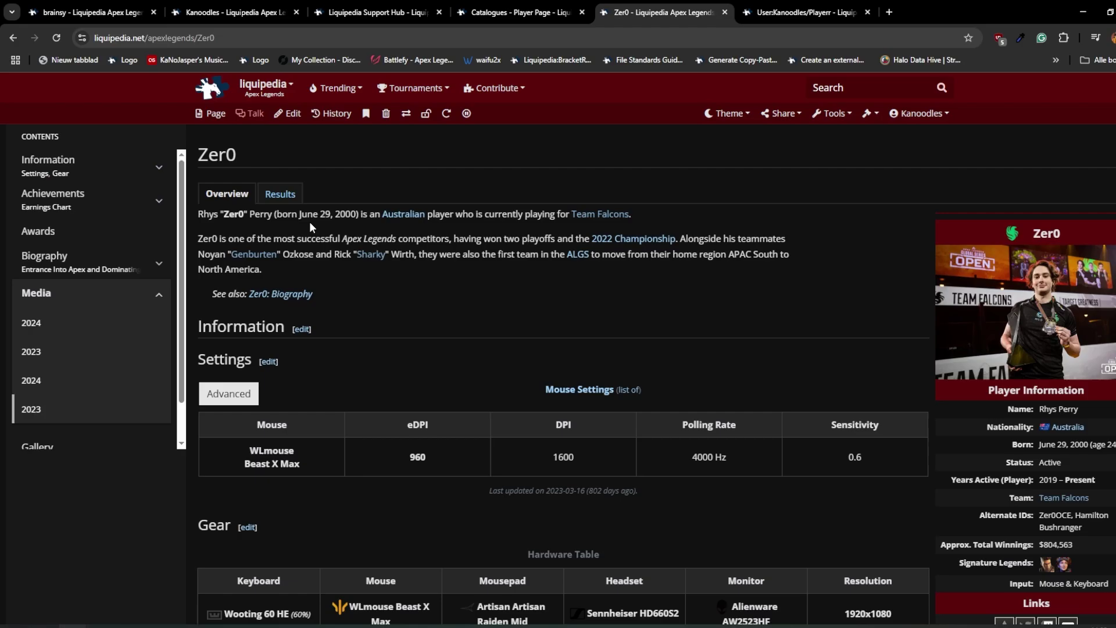
scroll(623, 422, "down", 5)
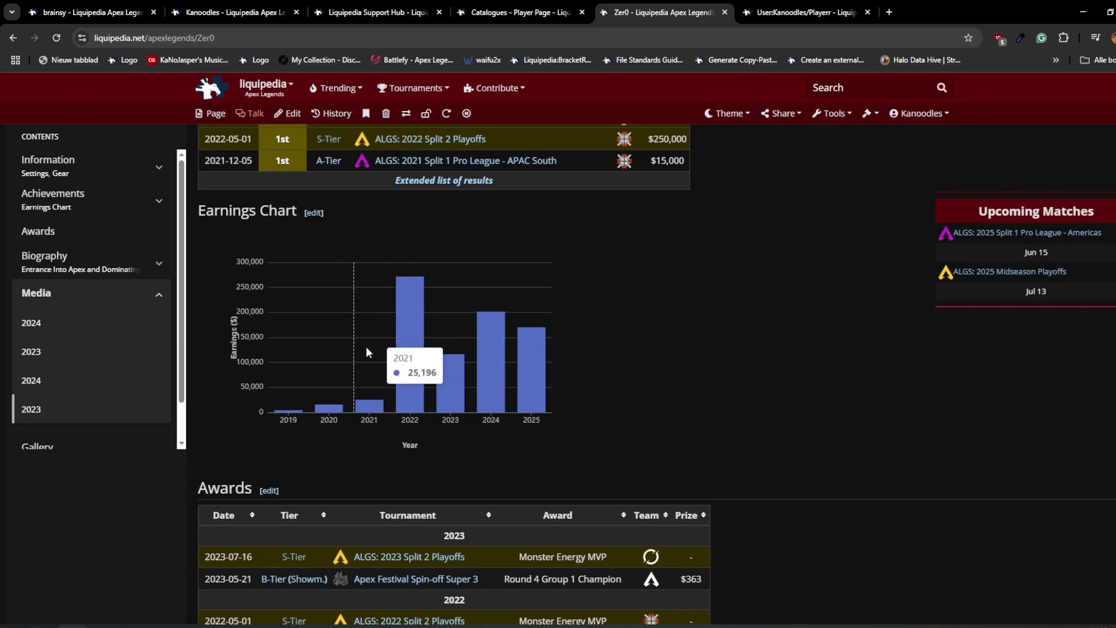
scroll(404, 361, "down", 2)
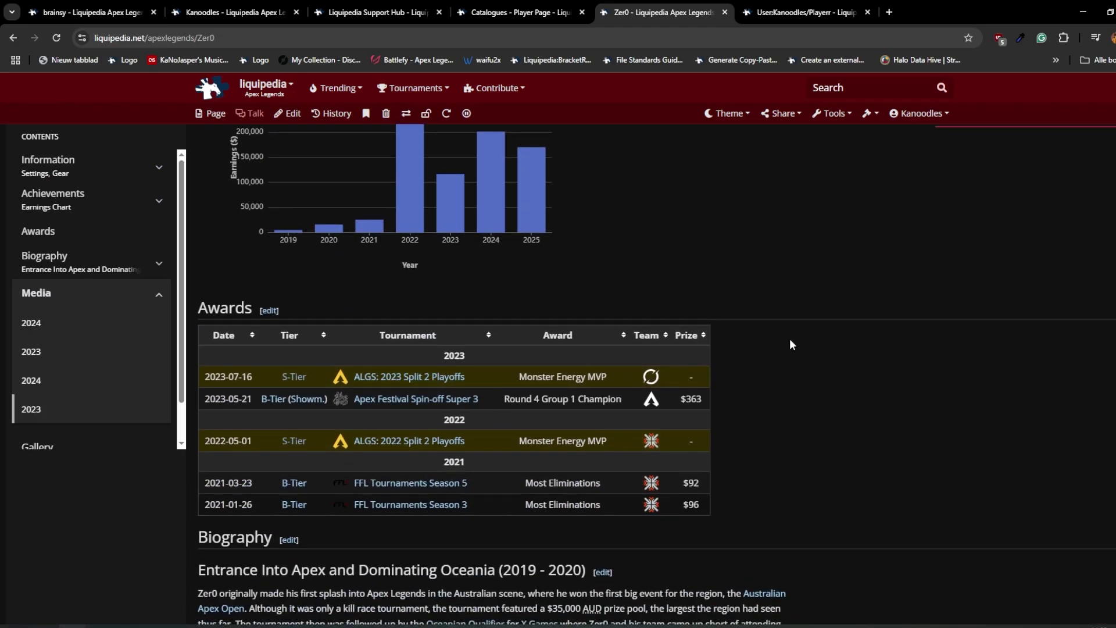
scroll(823, 370, "down", 5)
scroll(824, 371, "down", 8)
scroll(504, 295, "down", 7)
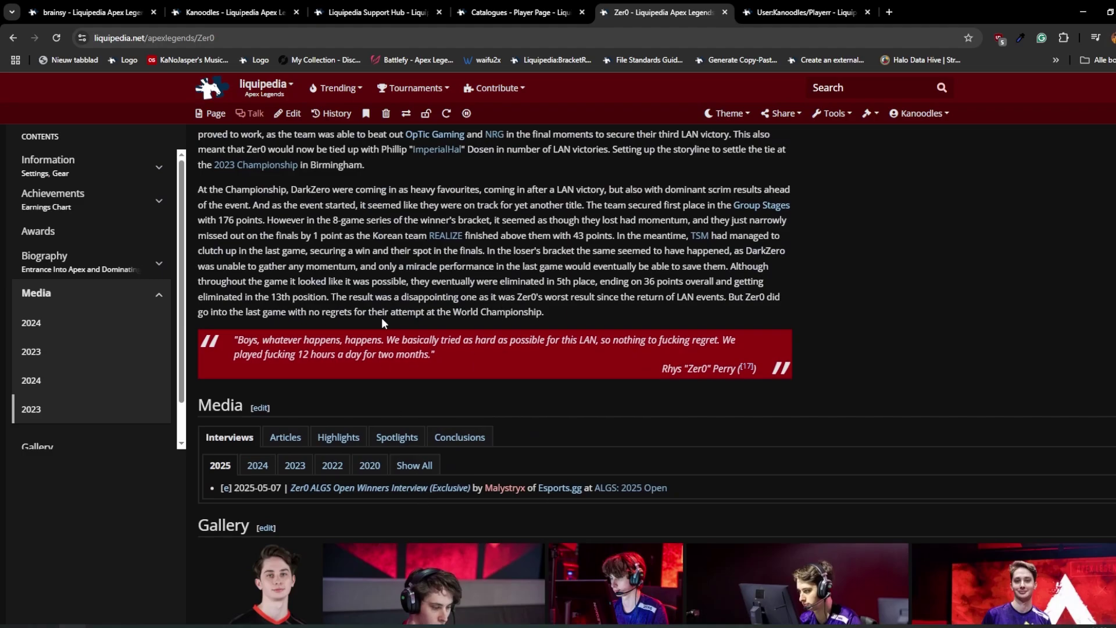
scroll(382, 318, "down", 2)
left_click(397, 258)
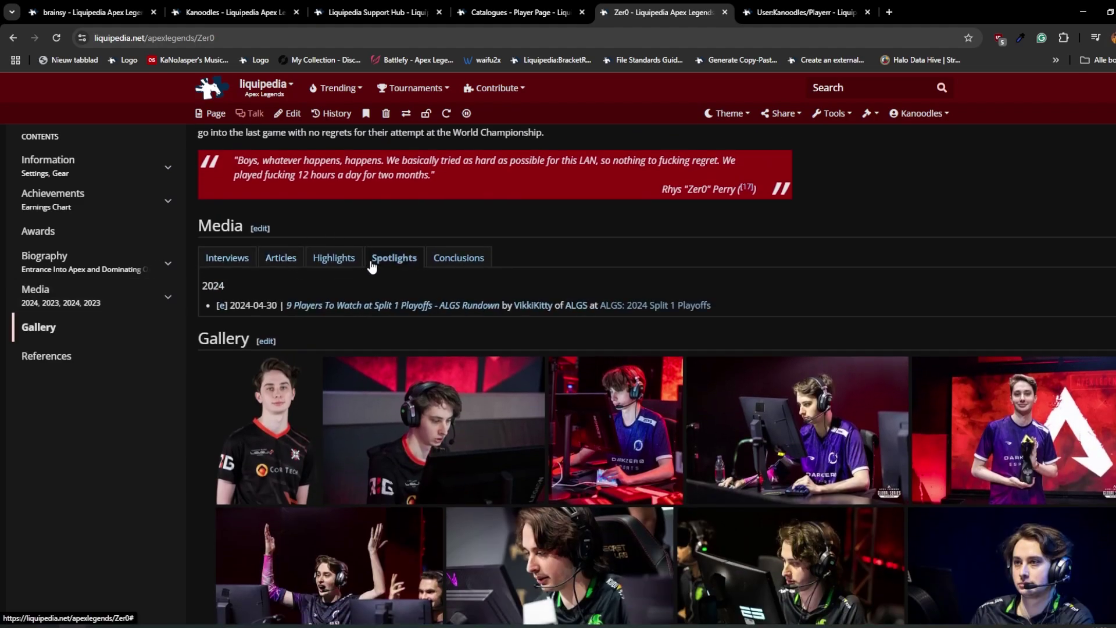
left_click(339, 258)
left_click(229, 258)
scroll(520, 239, "down", 1)
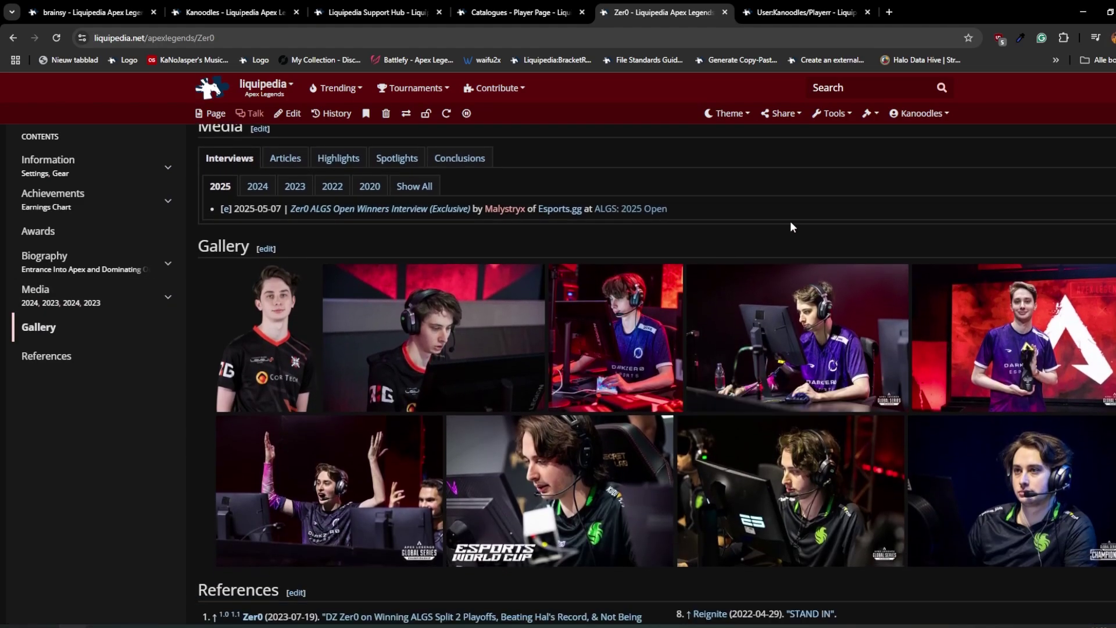
scroll(792, 227, "down", 2)
- Back on the Player Page catalogue, copy the whole Player Empty template
left_click(555, 24)
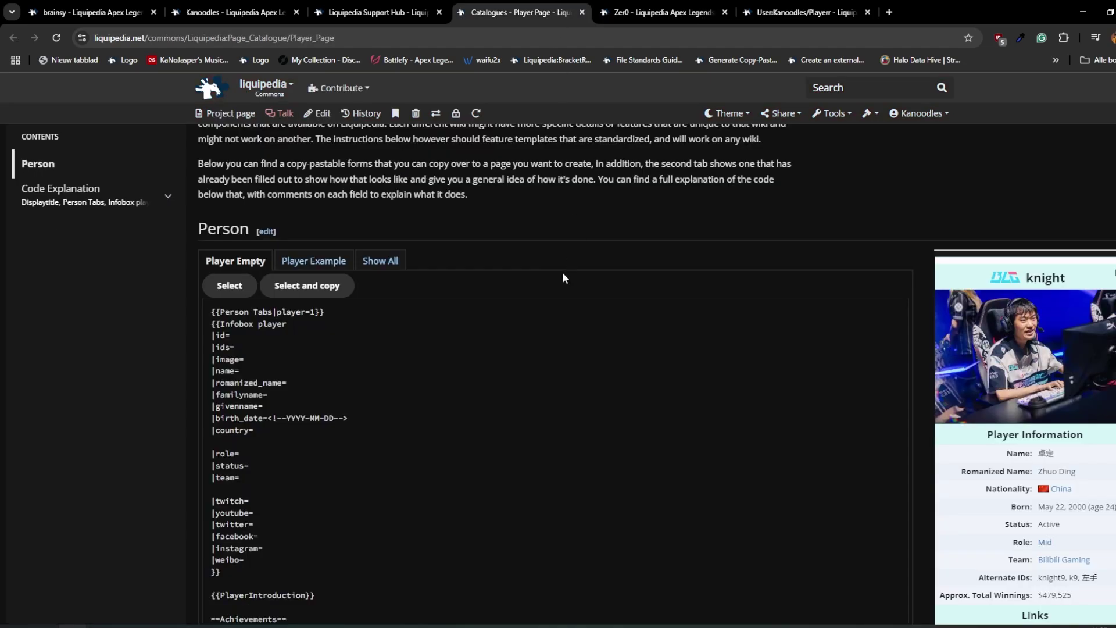
scroll(554, 302, "down", 2)
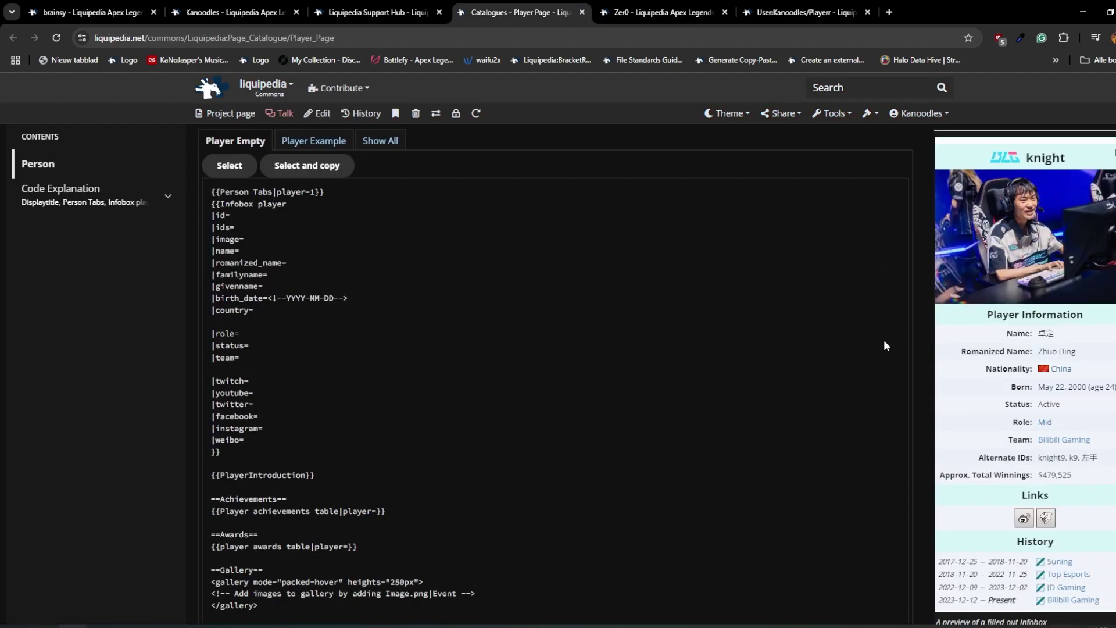
scroll(916, 340, "down", 1)
scroll(885, 346, "down", 1)
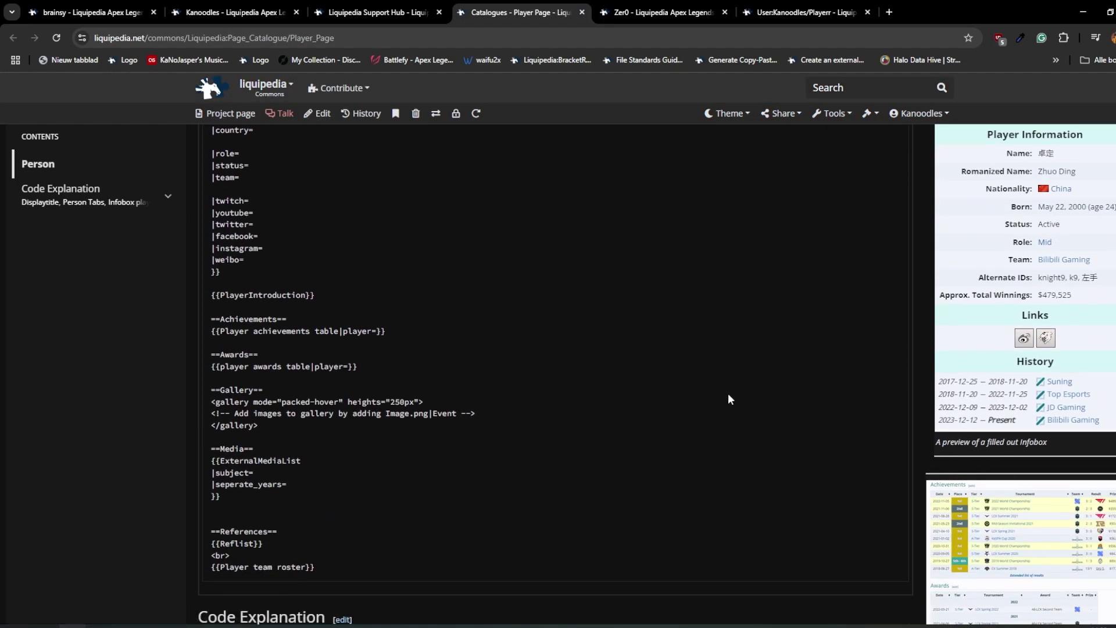
scroll(558, 402, "up", 2)
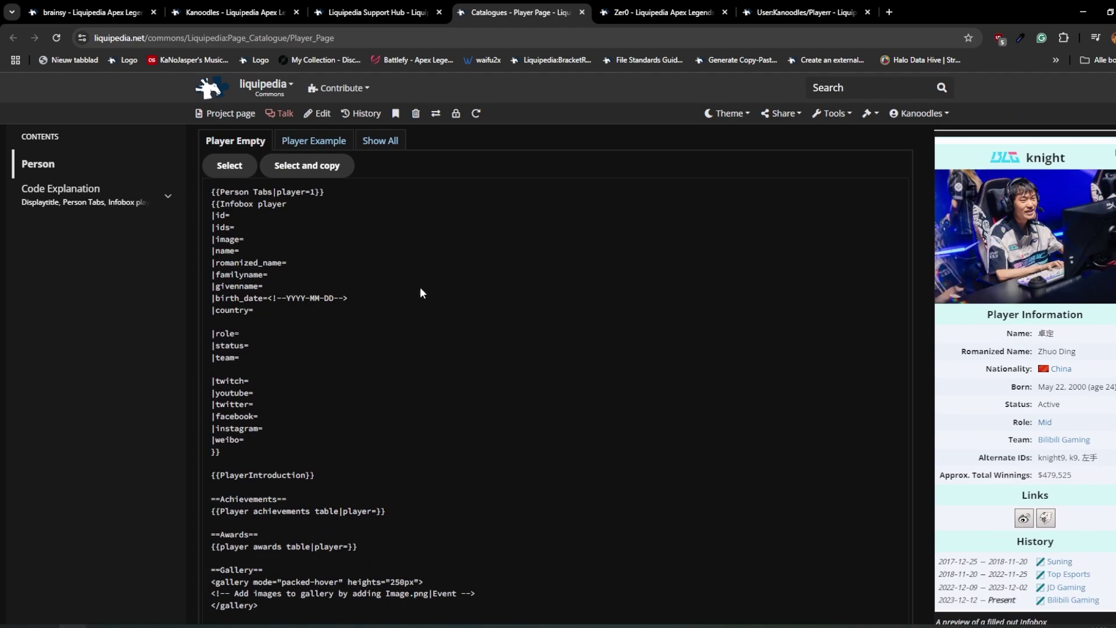
scroll(420, 287, "down", 2)
scroll(432, 447, "down", 2)
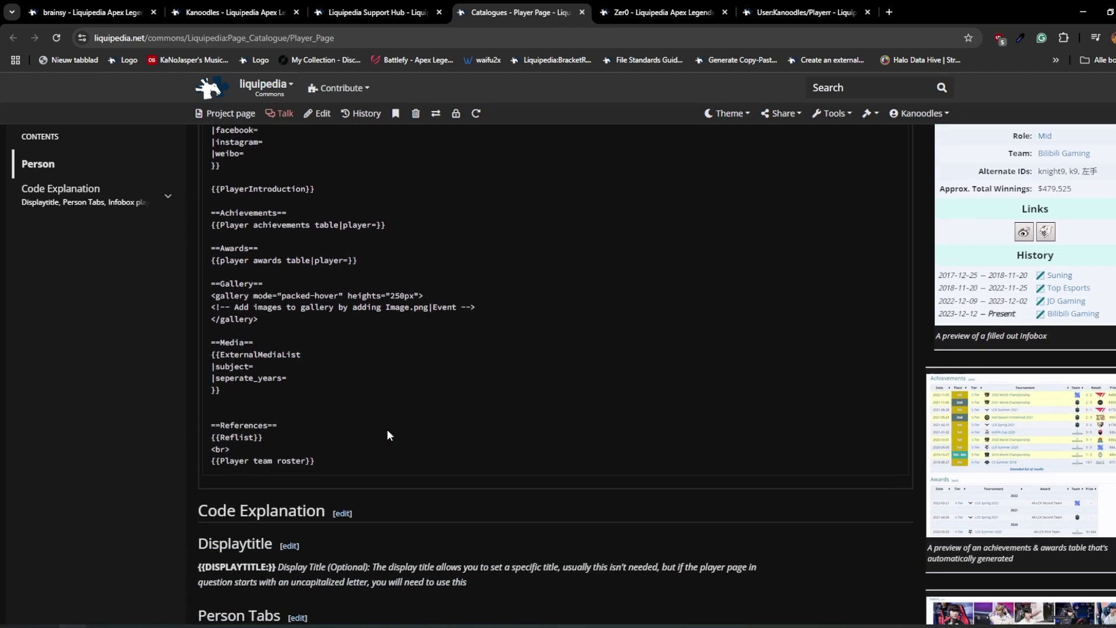
scroll(400, 434, "down", 3)
scroll(379, 366, "down", 1)
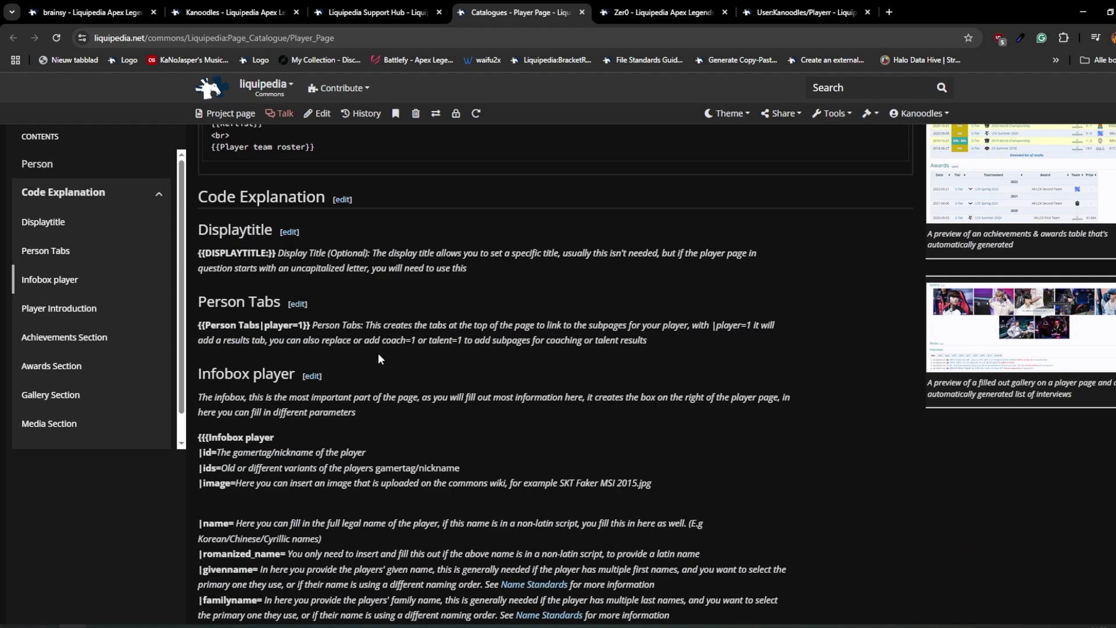
middle_click(378, 353)
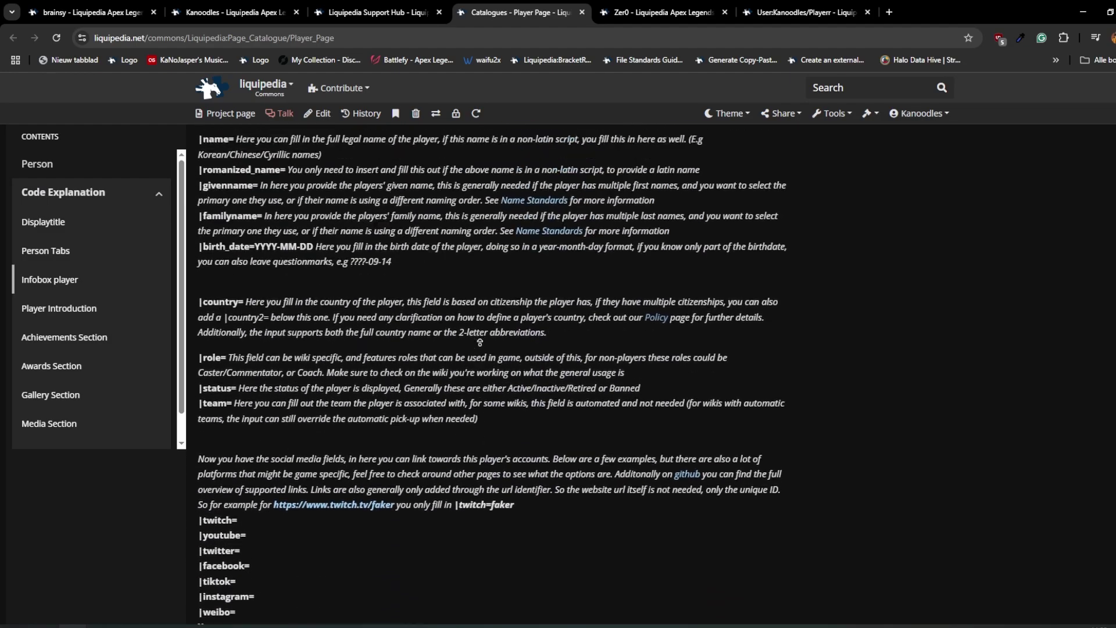
scroll(478, 342, "up", 5)
scroll(440, 379, "down", 2)
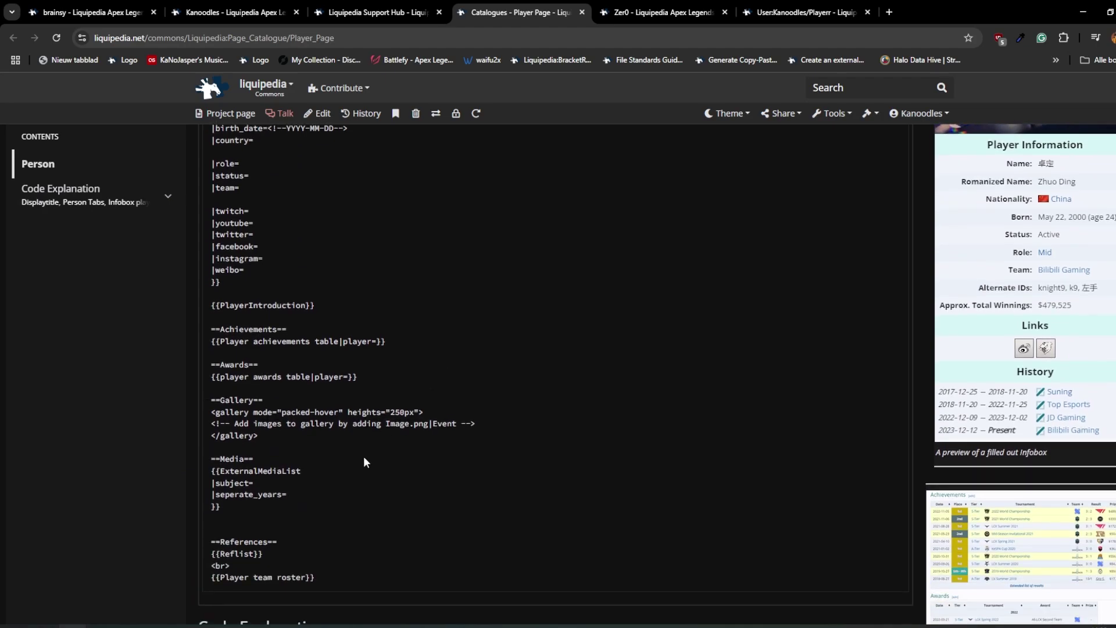
scroll(339, 573, "up", 5)
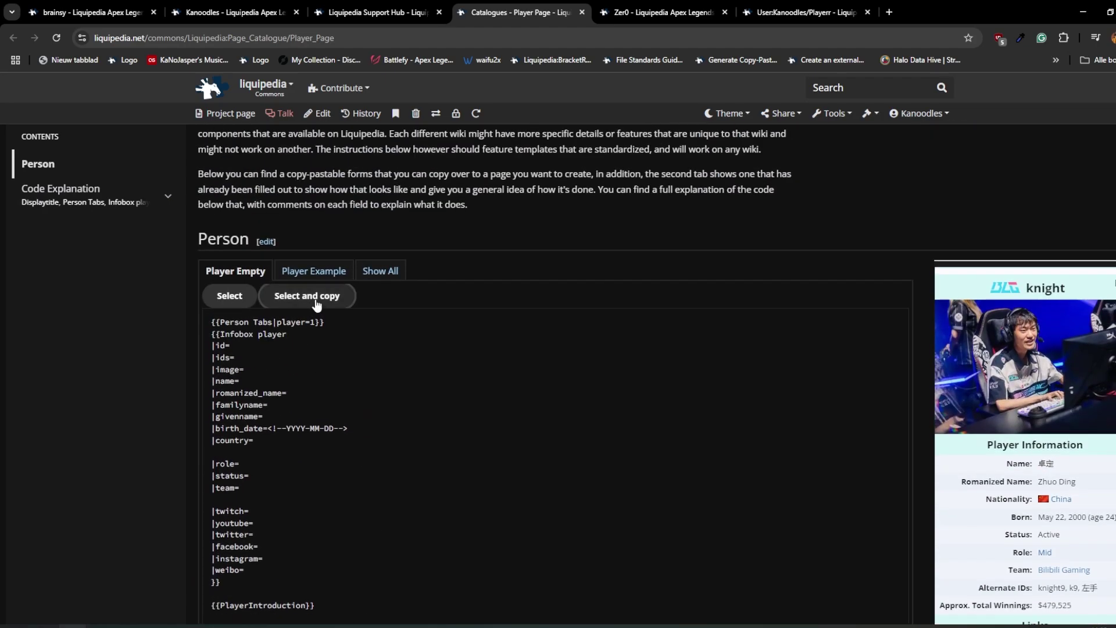
left_click(283, 301)
scroll(399, 473, "down", 5)
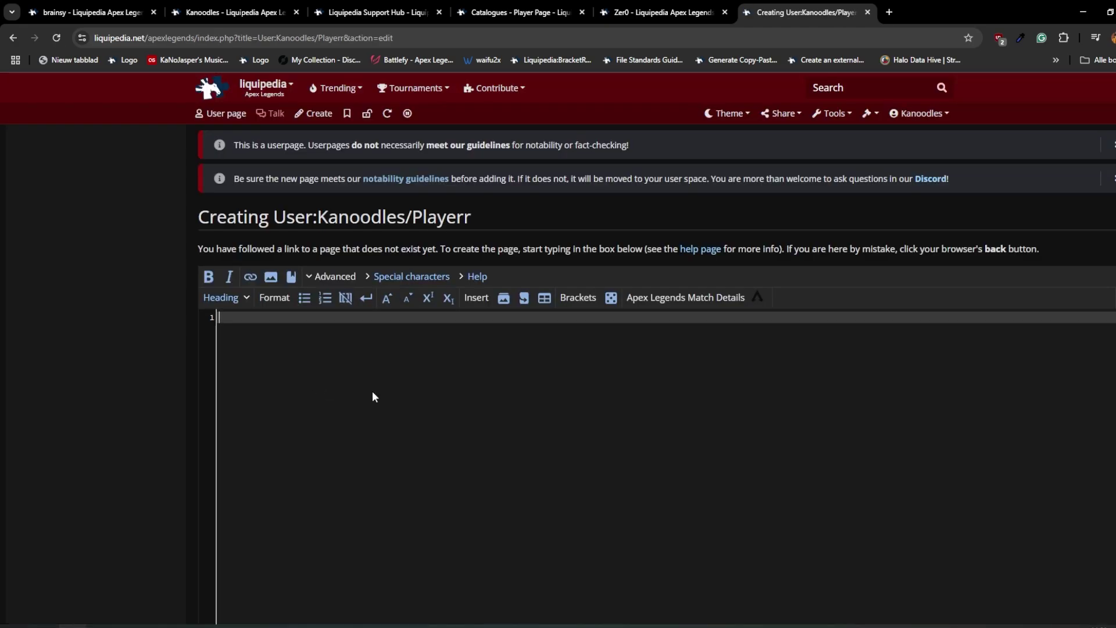
- Paste the empty player template into the new page, checking Zer0's page for reference
key("ctrl+v")
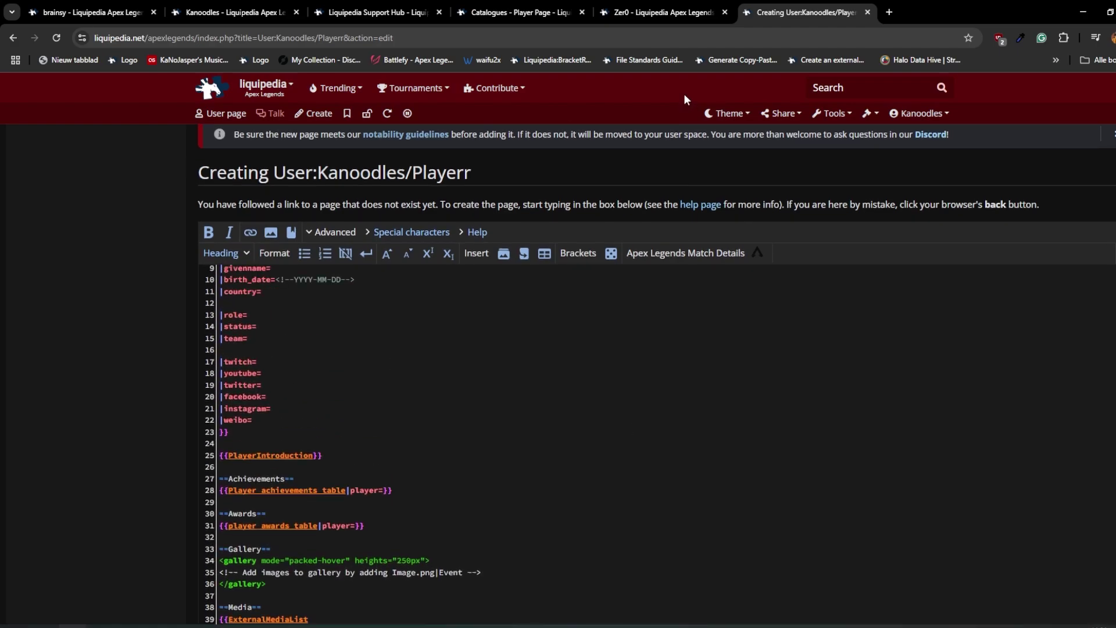
left_click(502, 11)
scroll(427, 402, "up", 3)
scroll(311, 319, "up", 1)
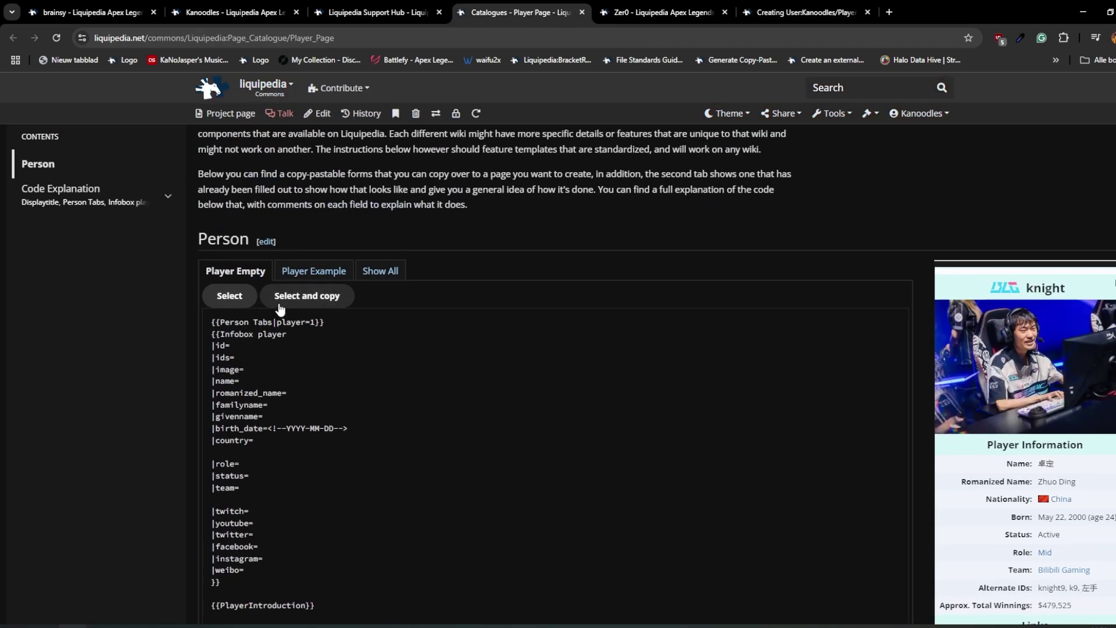
left_click(312, 299)
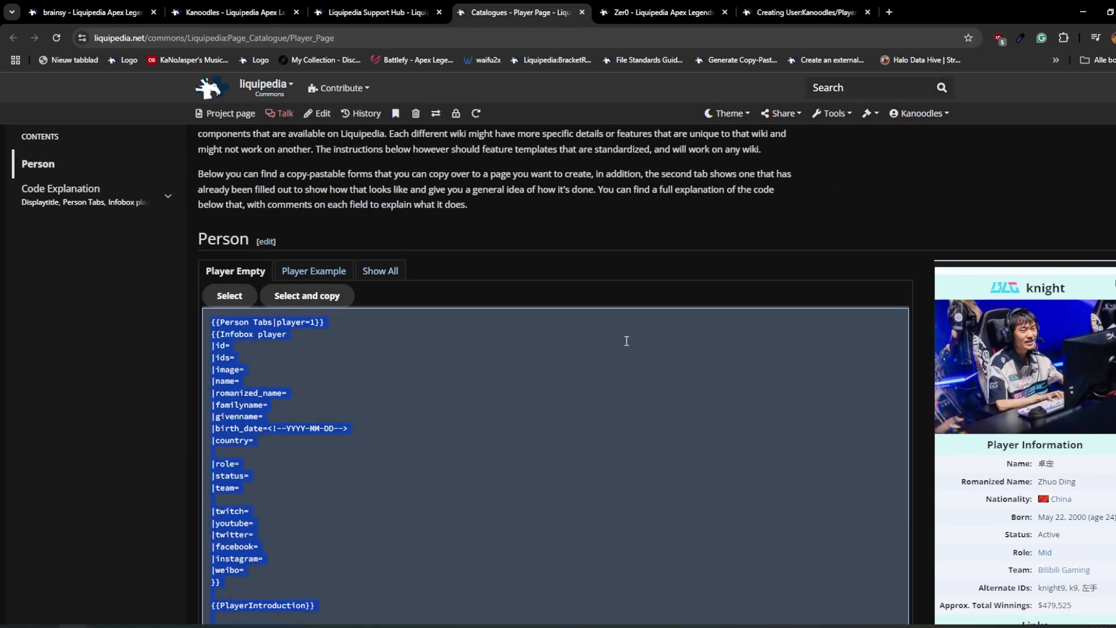
left_click(776, 15)
scroll(381, 449, "up", 2)
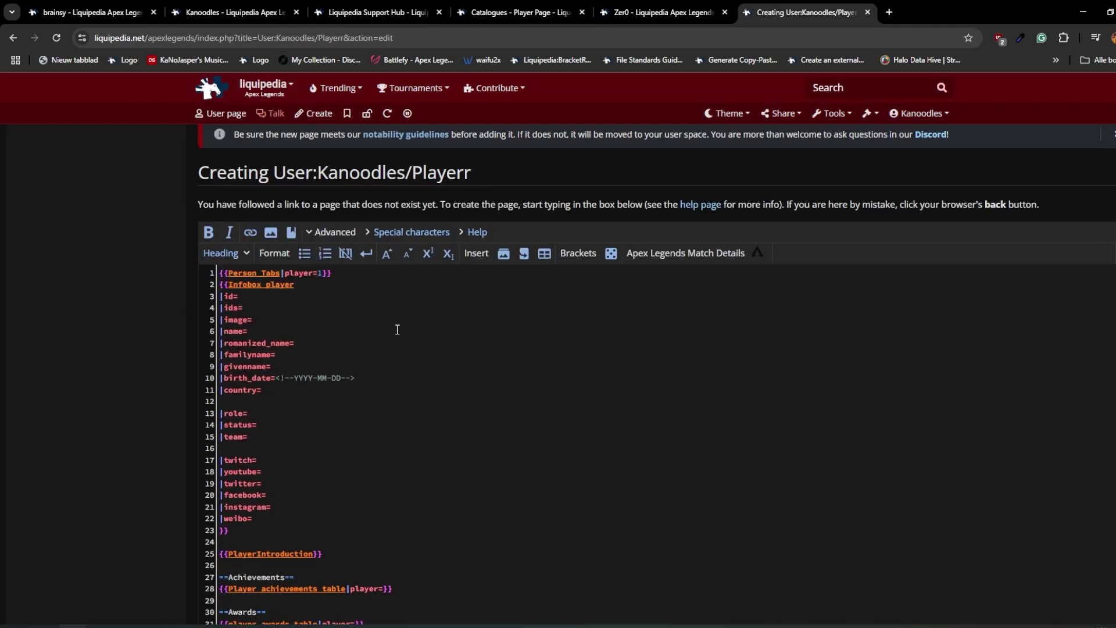
left_click_drag(346, 269, 165, 270)
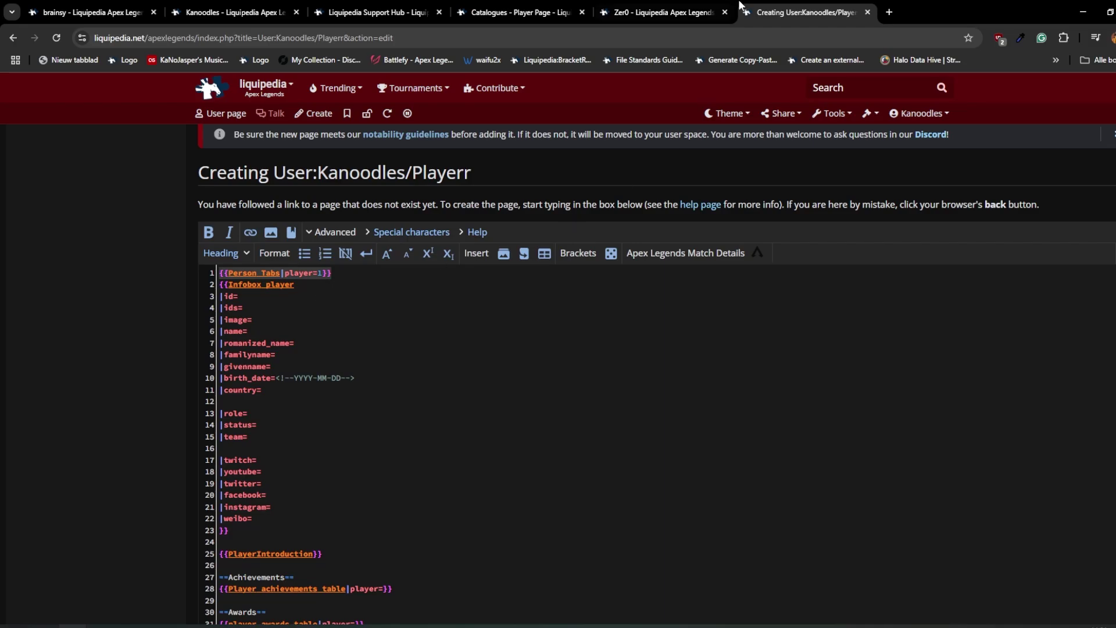
left_click(662, 12)
scroll(278, 203, "up", 10)
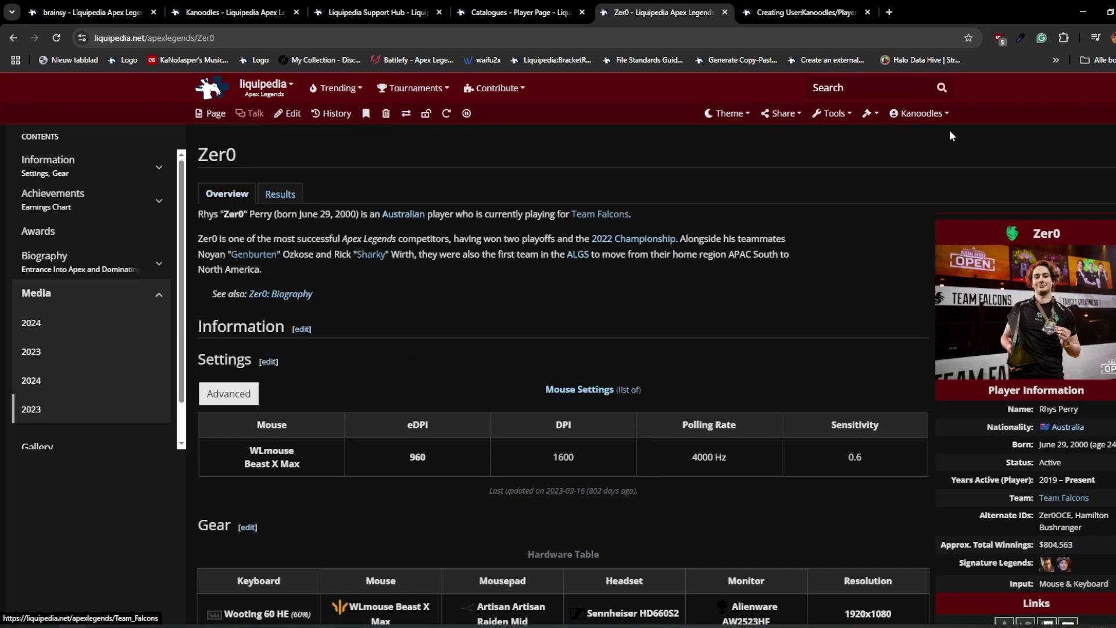
left_click(798, 12)
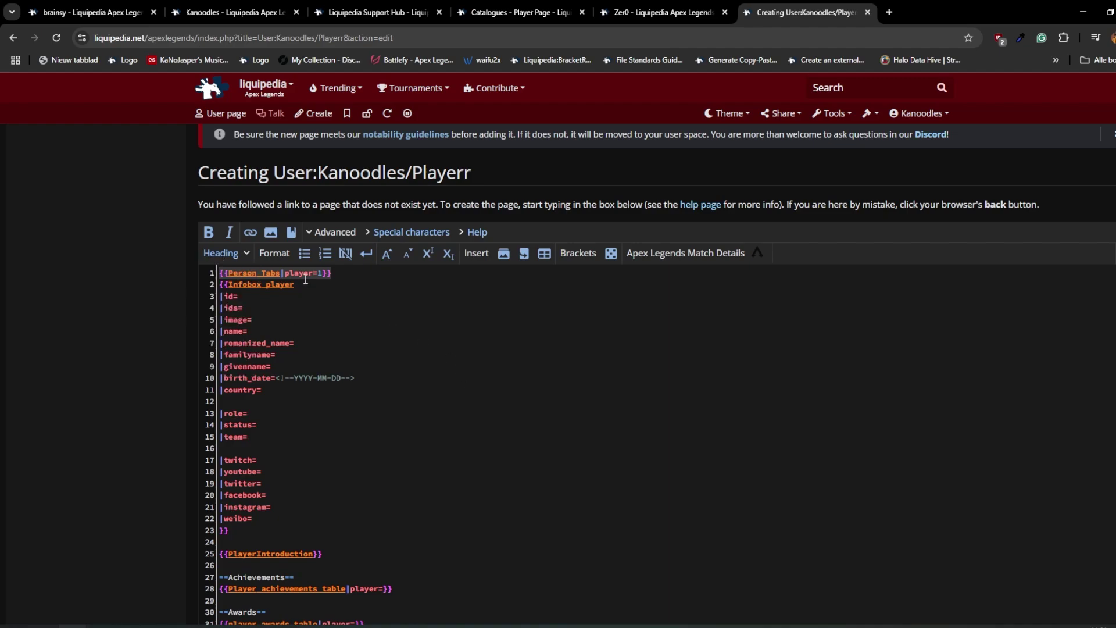
- Fill in id Player2 and alternate ids Player123, then select the romanized_name line
left_click(304, 298)
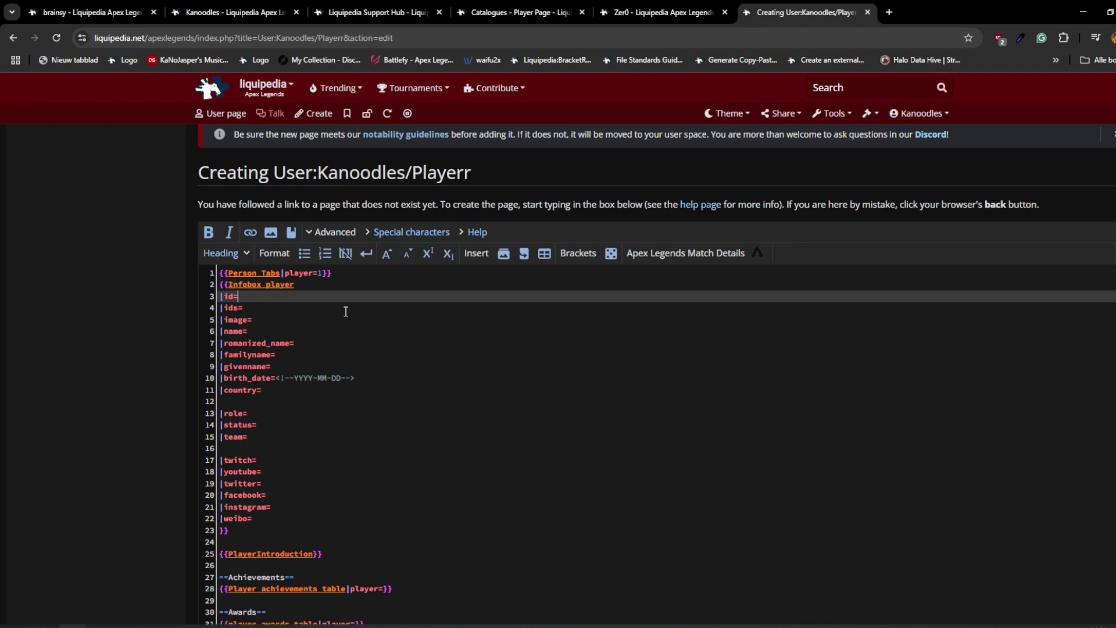
type("Player2")
left_click(295, 330)
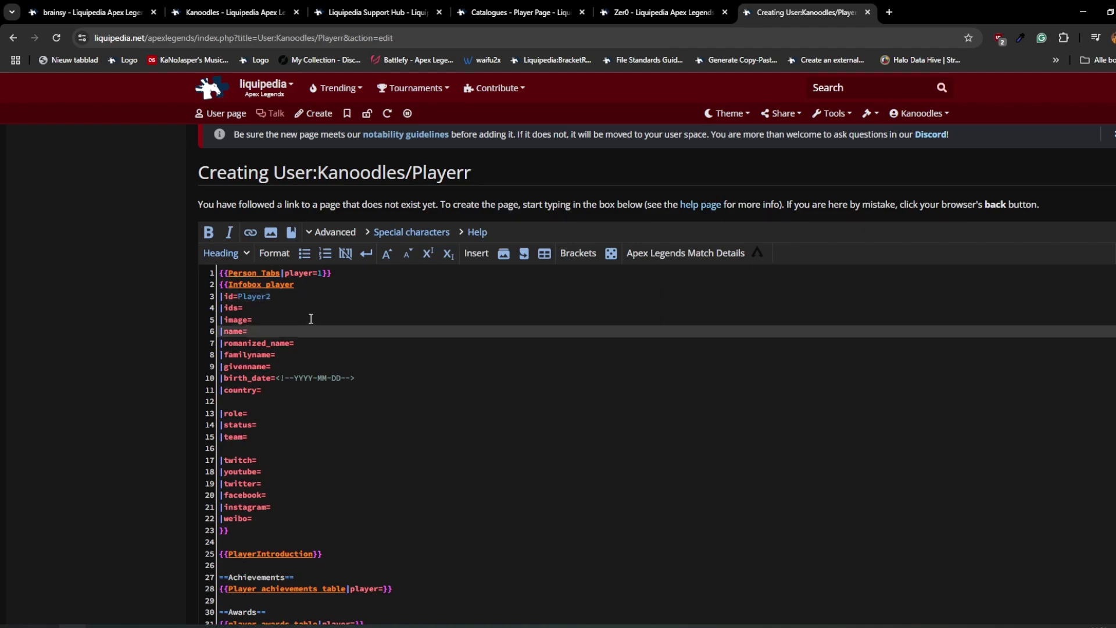
left_click(254, 308)
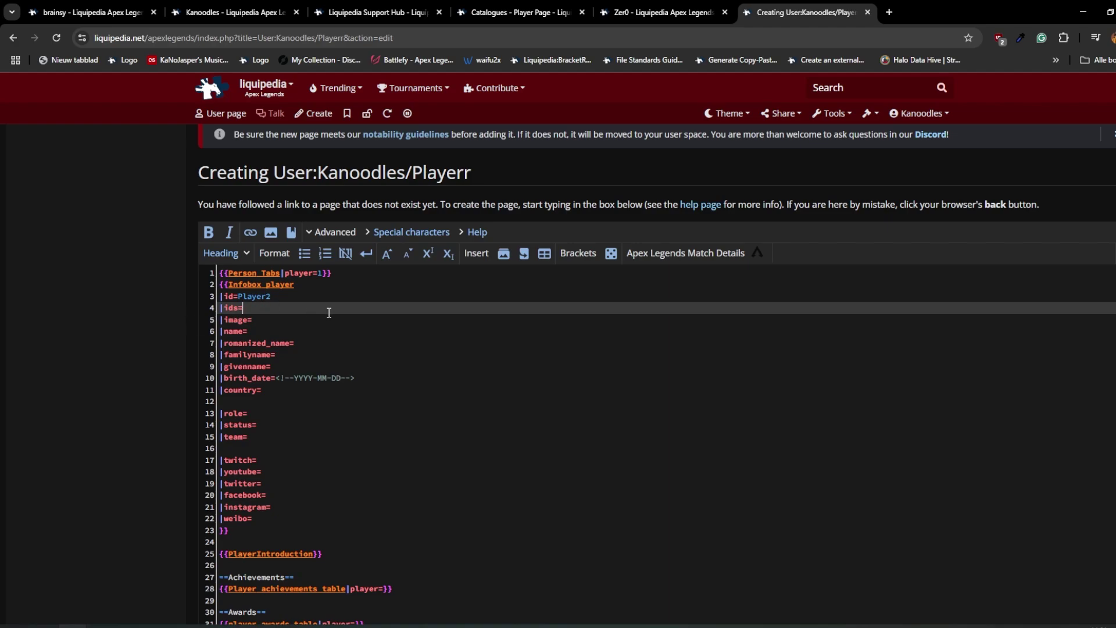
type("P")
type("layer123")
key("Down")
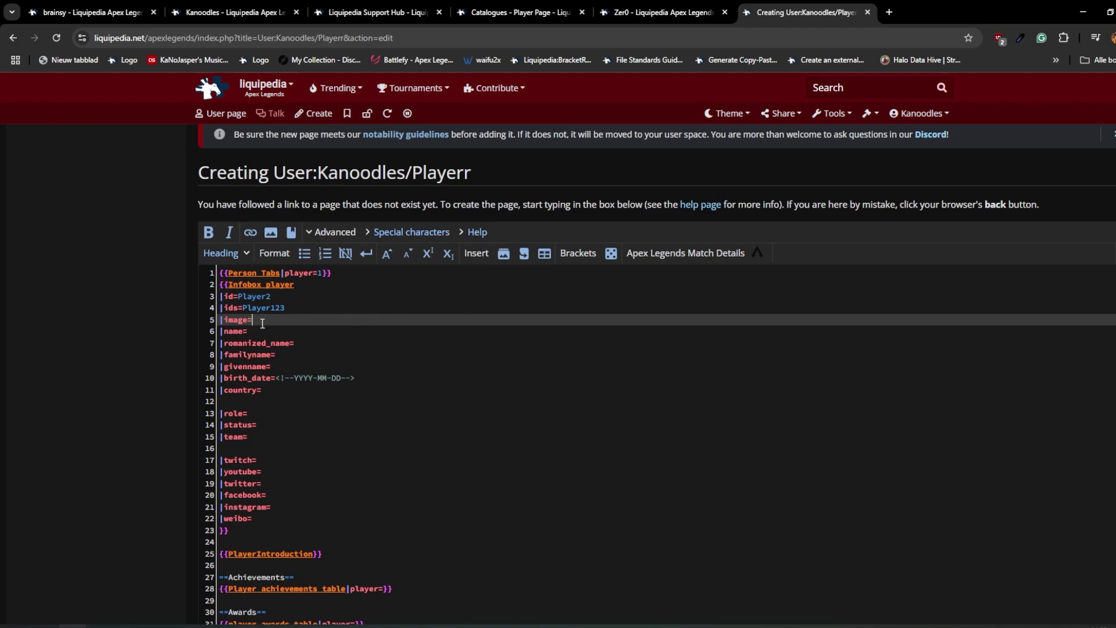
left_click(367, 332)
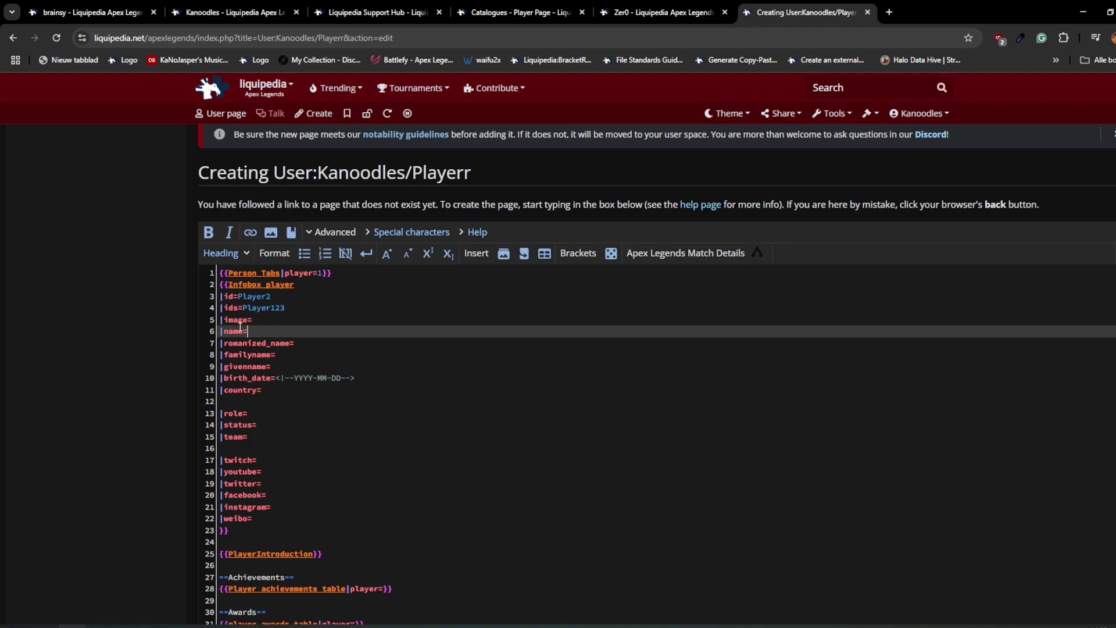
left_click(273, 343)
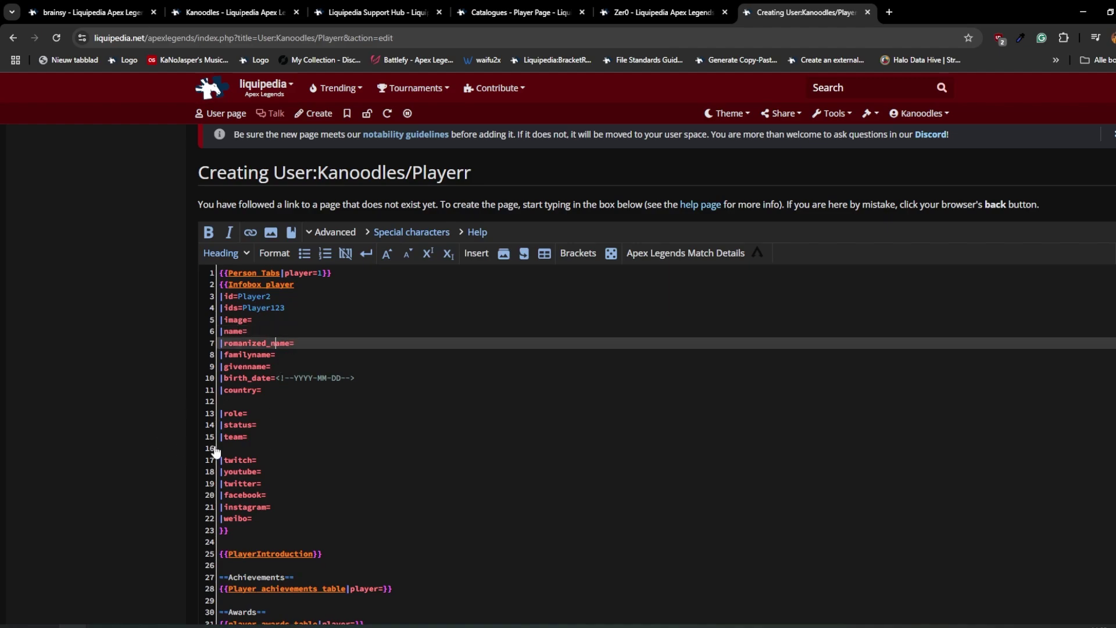
key("Down")
key("Down")
left_click(384, 337)
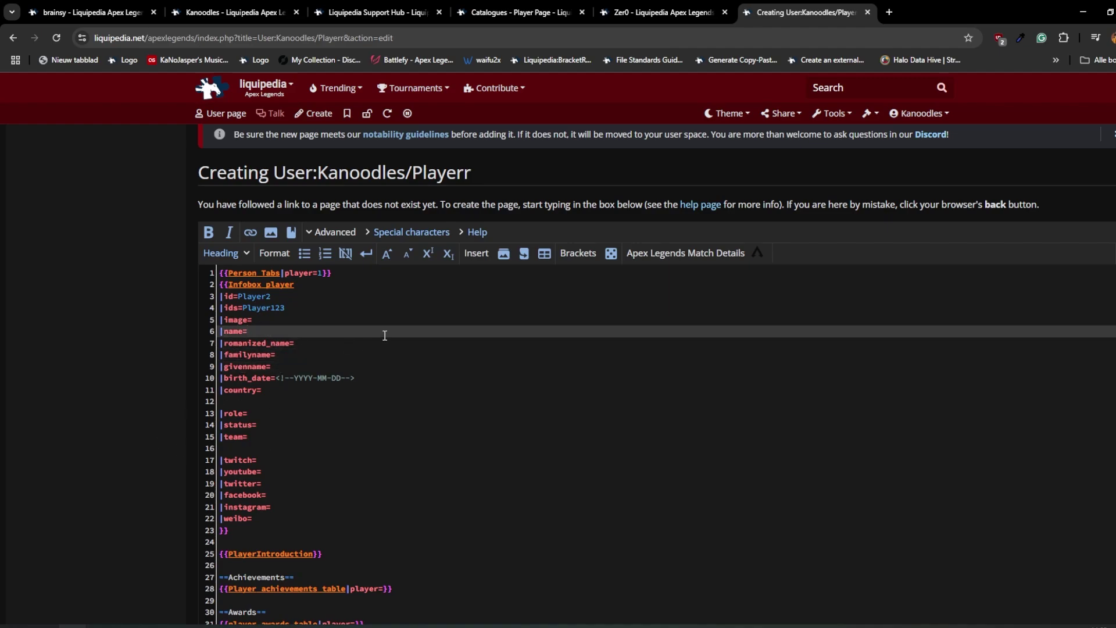
left_click(271, 342)
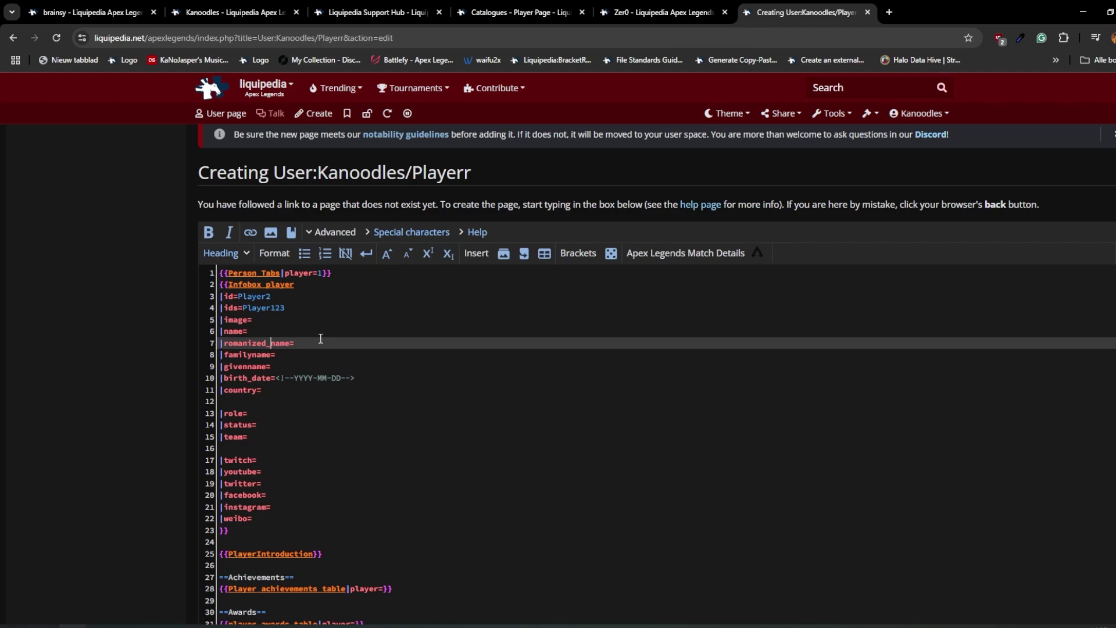
left_click(297, 332)
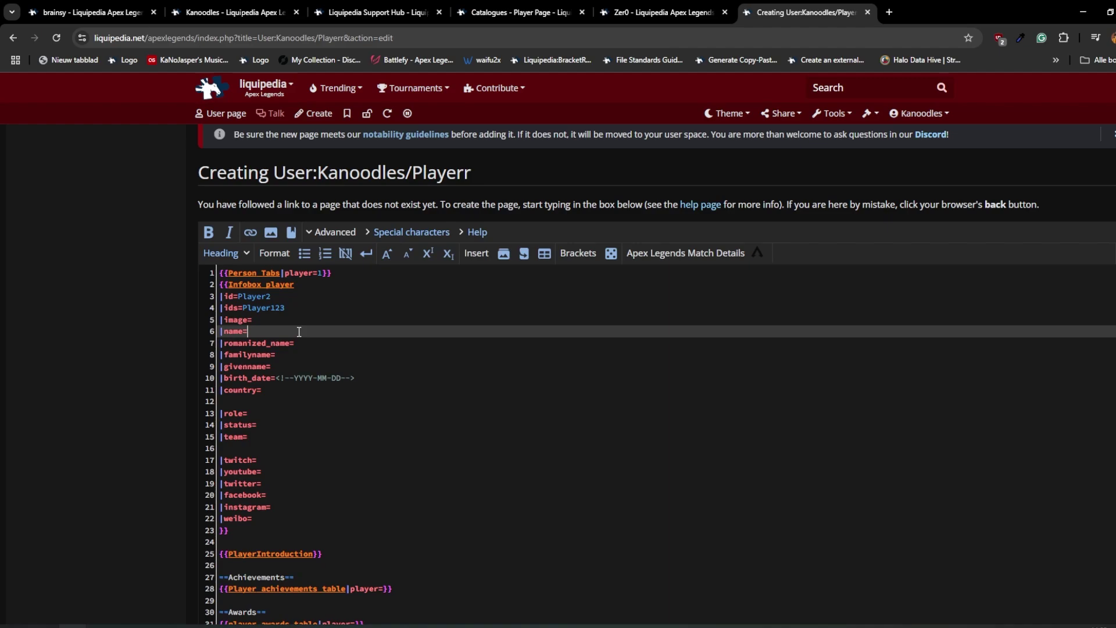
left_click(315, 342)
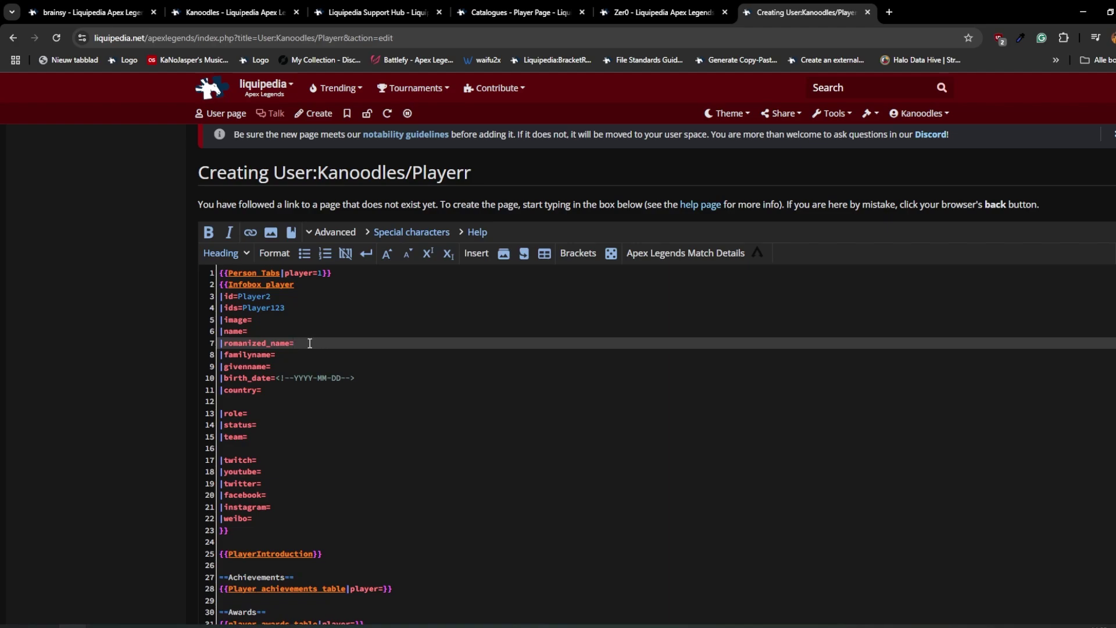
left_click(309, 335)
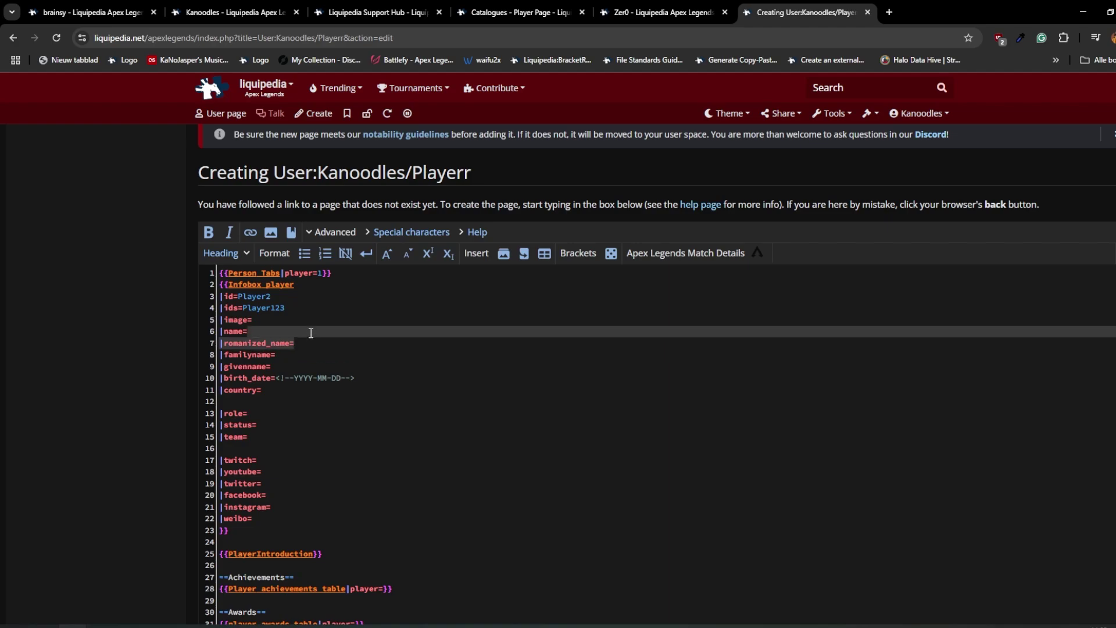
key("BackSpace")
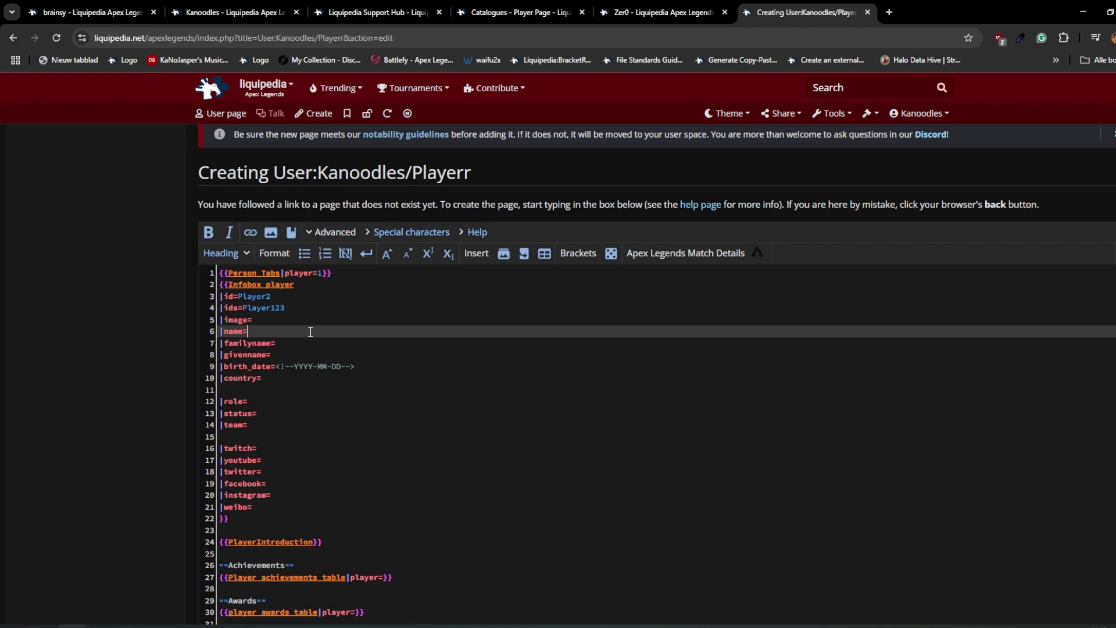
type("Joe")
type(" Johnson")
key("Down")
key("Down")
double_click(255, 330)
key("ctrl+c")
left_click(296, 354)
key("ctrl+v")
double_click(284, 330)
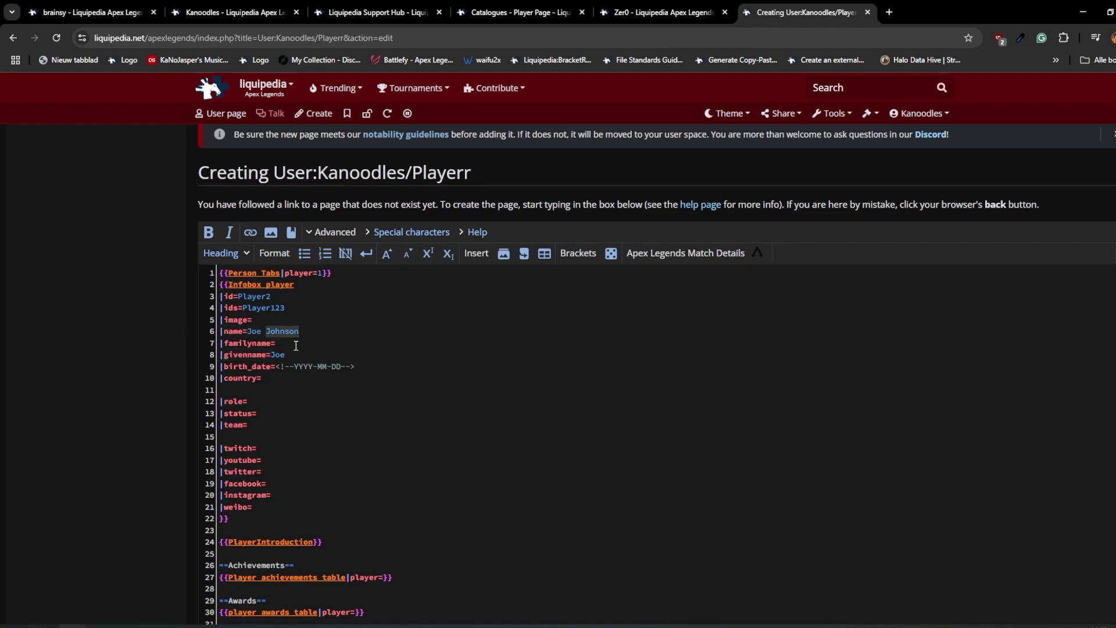
key("Down")
key("ctrl+v")
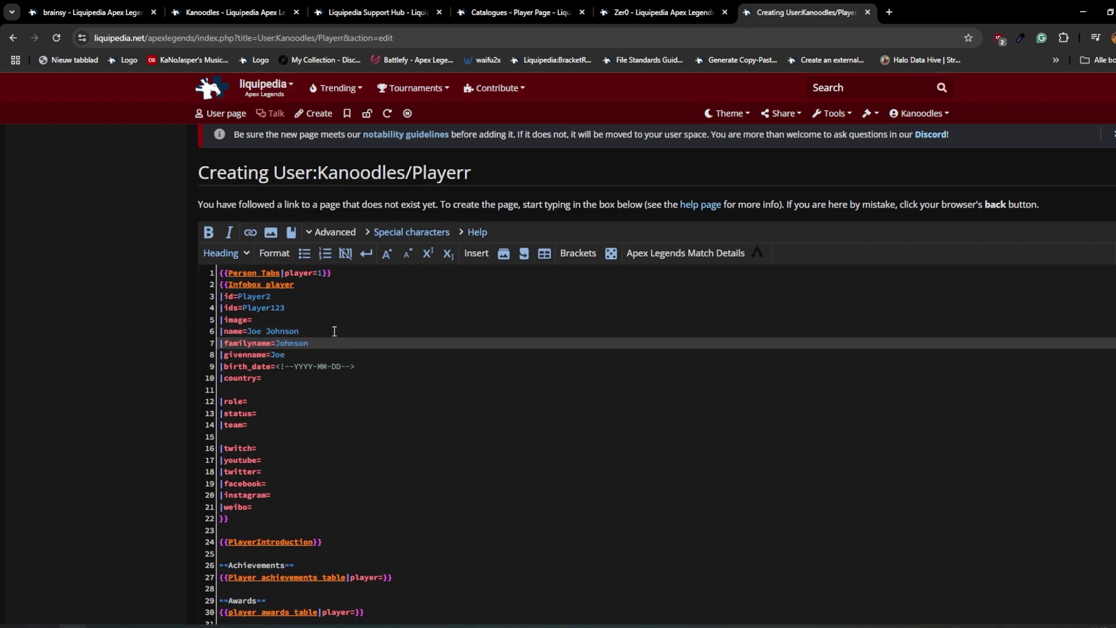
- Check the PlayerIntroduction line, then return the caret to the end of the family name
left_click(367, 545)
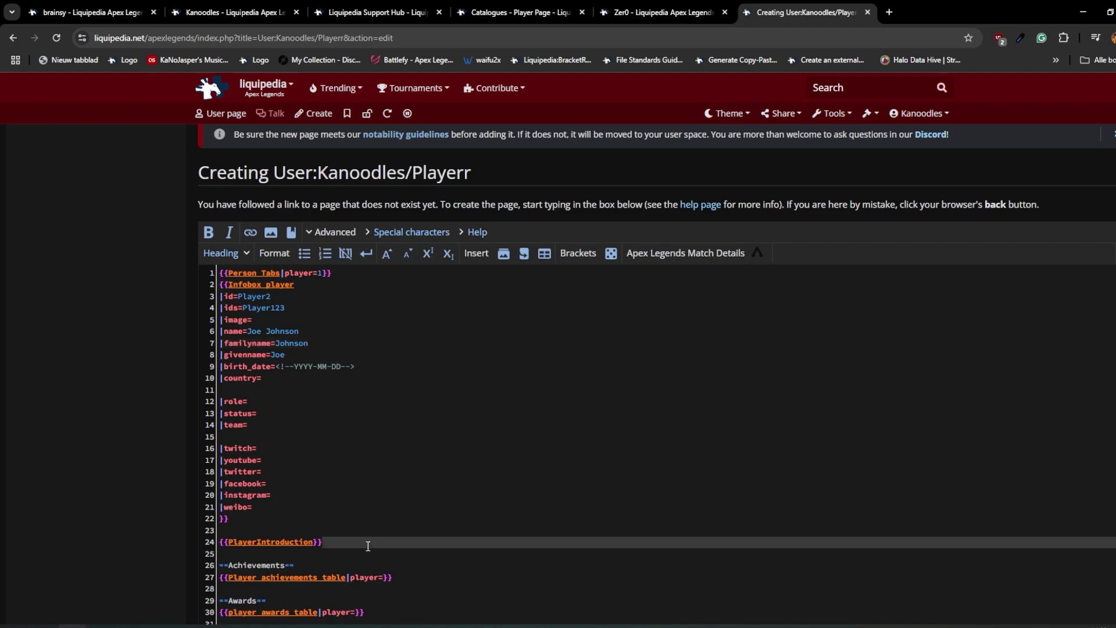
left_click_drag(368, 546, 187, 533)
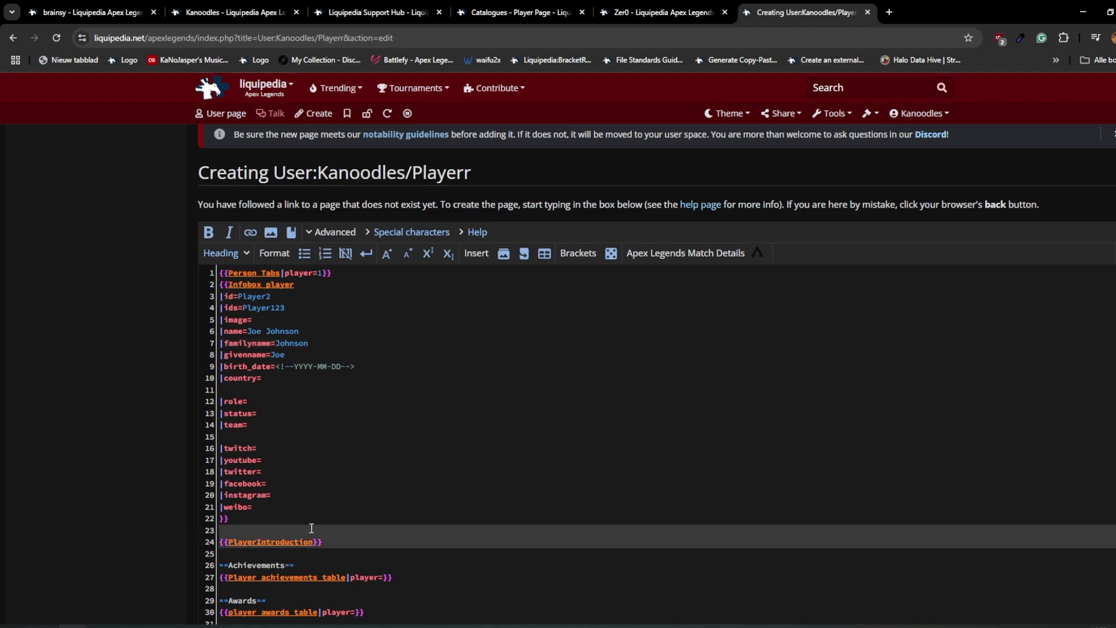
key("Left")
left_click(275, 343)
left_click(275, 357)
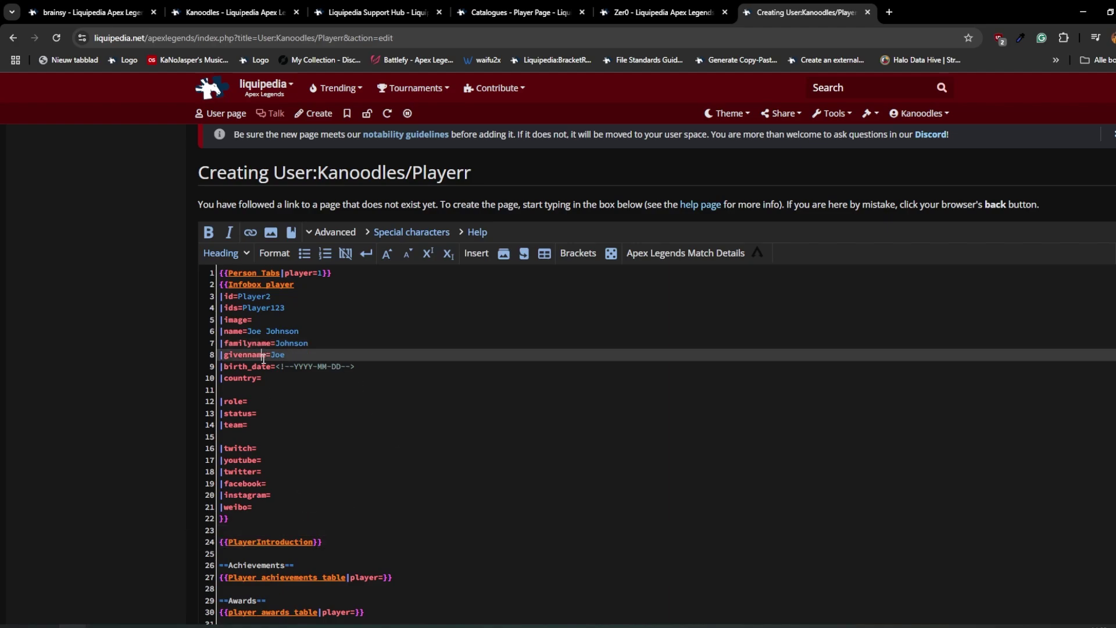
key("Up")
left_click(275, 355)
key("Up")
key("Up")
key("Down")
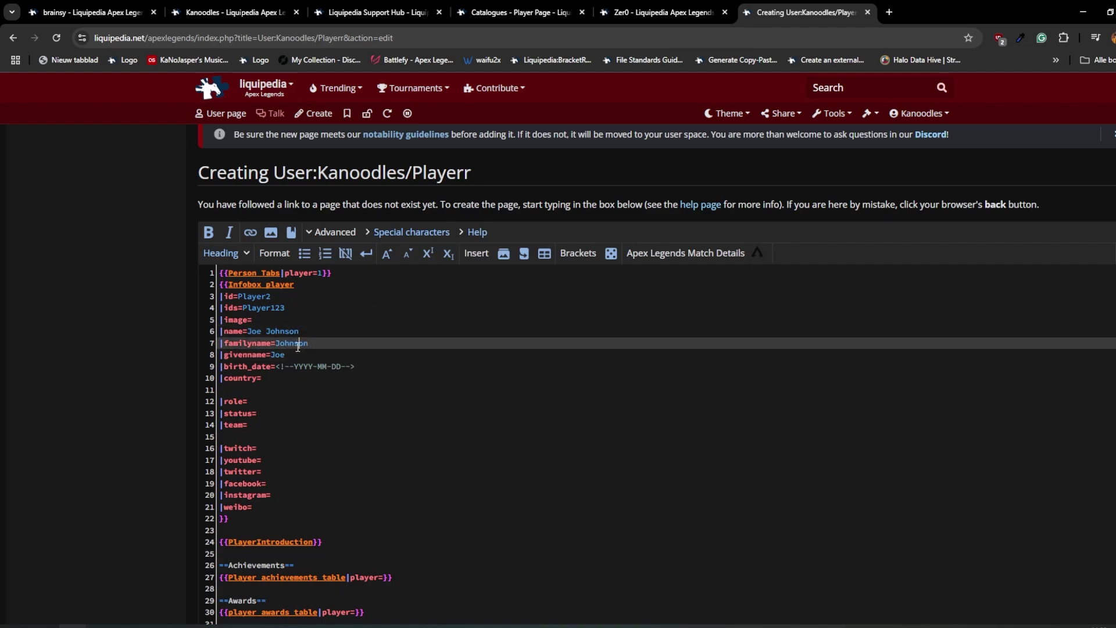
key("Down")
key("Up")
left_click(331, 348)
- Replace the birth_date placeholder with 1990-10-01 and enter Greece as the country
left_click_drag(360, 366, 277, 366)
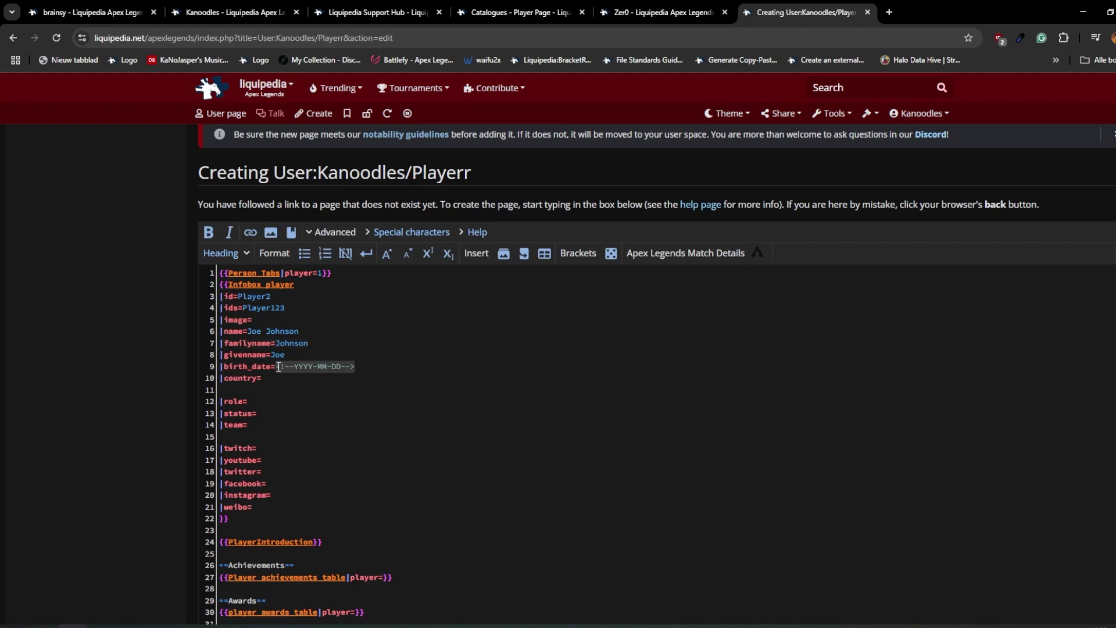
left_click(318, 366)
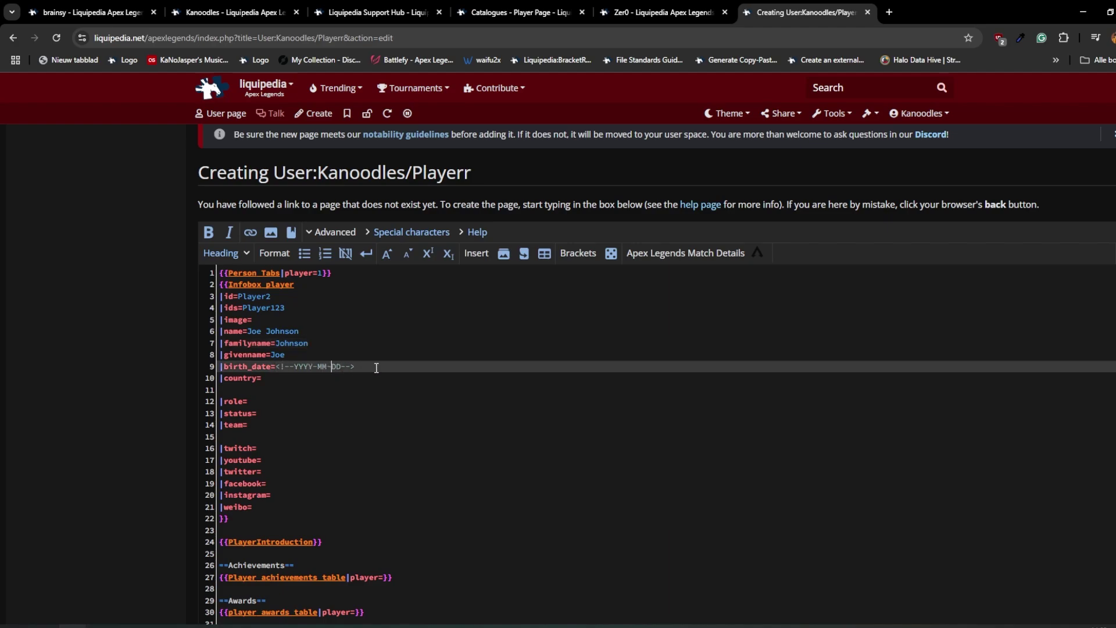
left_click_drag(373, 366, 278, 366)
key("BackSpace")
type("99")
type("0-")
type("10-01")
left_click_drag(323, 368, 276, 367)
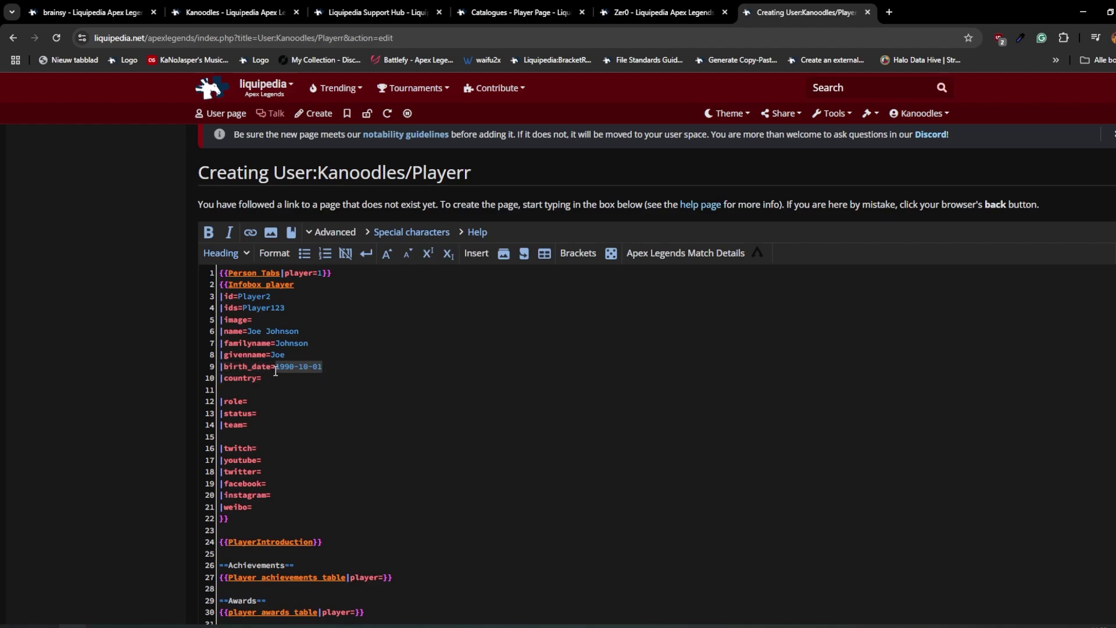
left_click(296, 378)
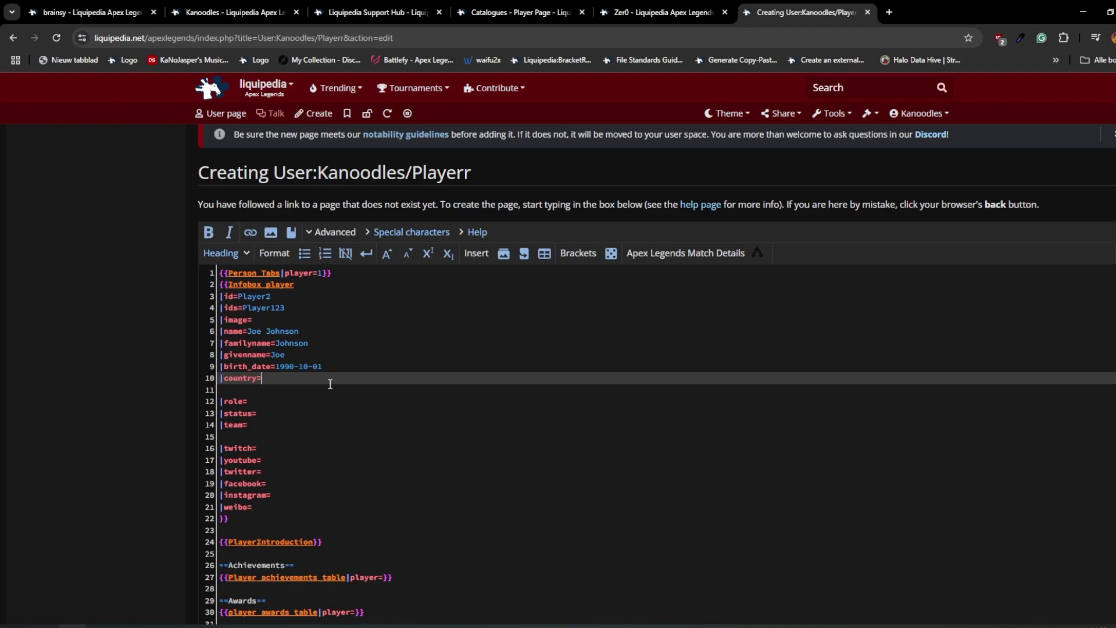
type("Greece")
key("Down")
key("Down")
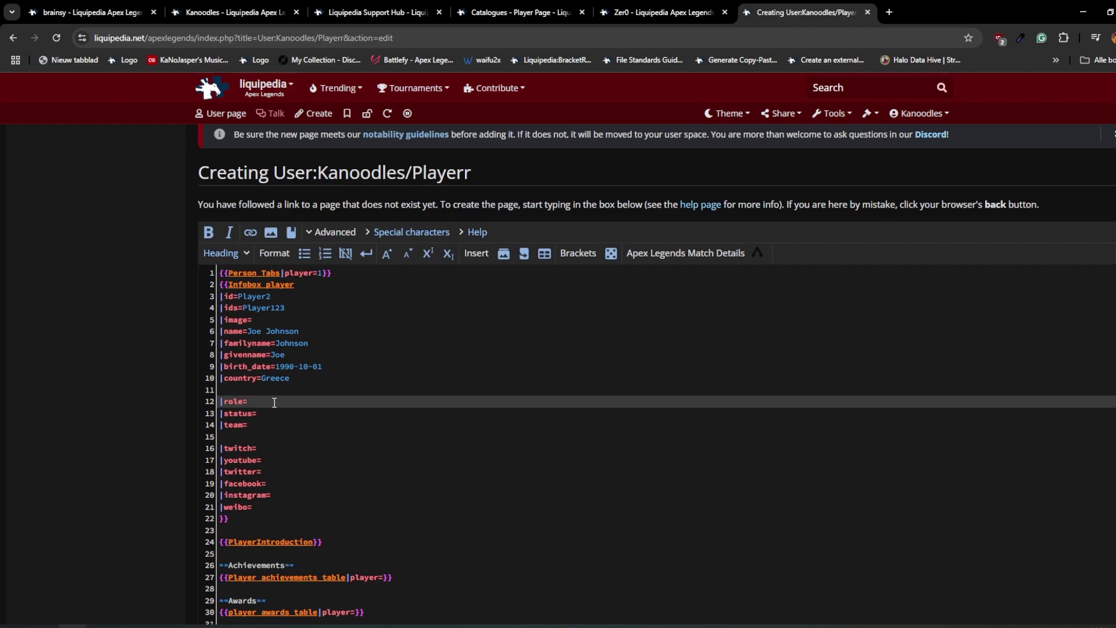
- Delete the role line and set the status to Active
left_click_drag(253, 401, 125, 401)
key("BackSpace")
key("Delete")
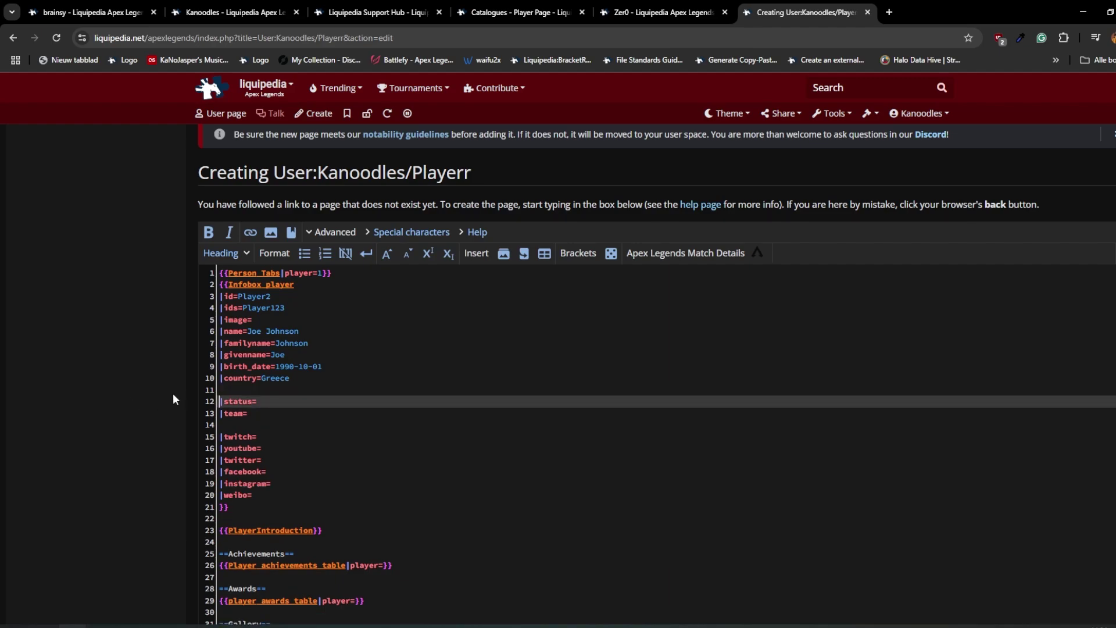
key("End")
type("Acti")
type("ve")
key("BackSpace")
key("BackSpace")
key("BackSpace")
type("nactive")
double_click(295, 402)
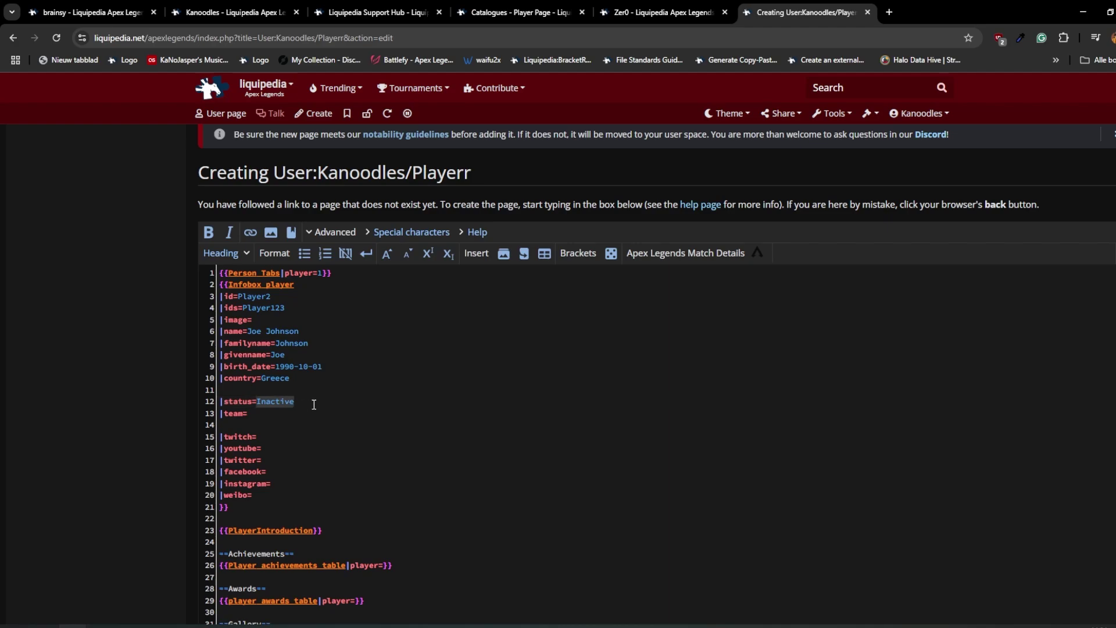
type("Retired")
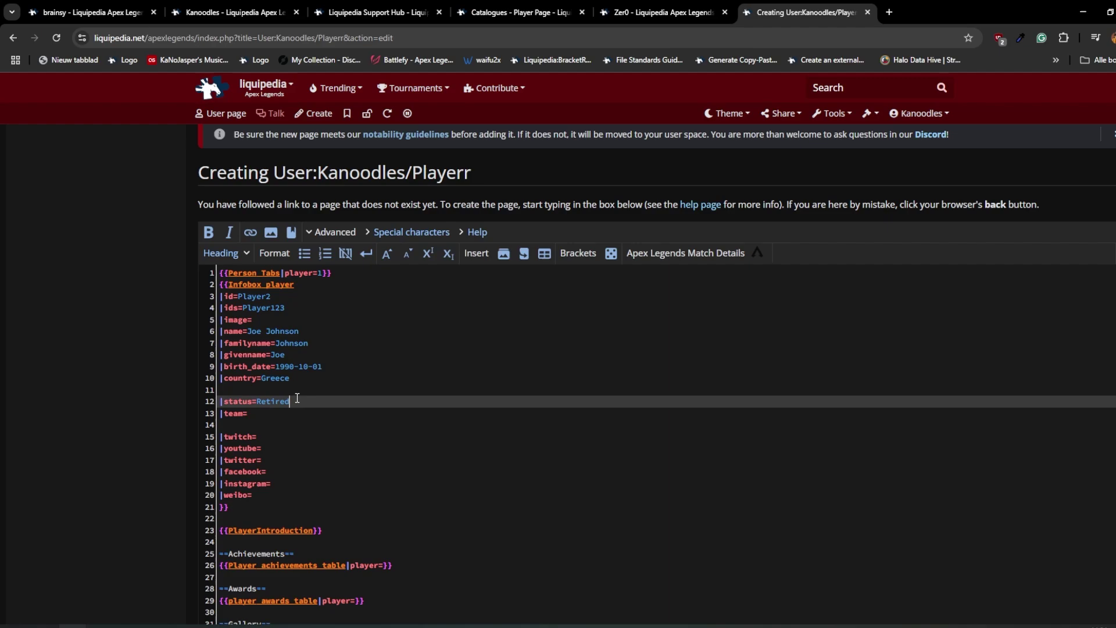
double_click(281, 401)
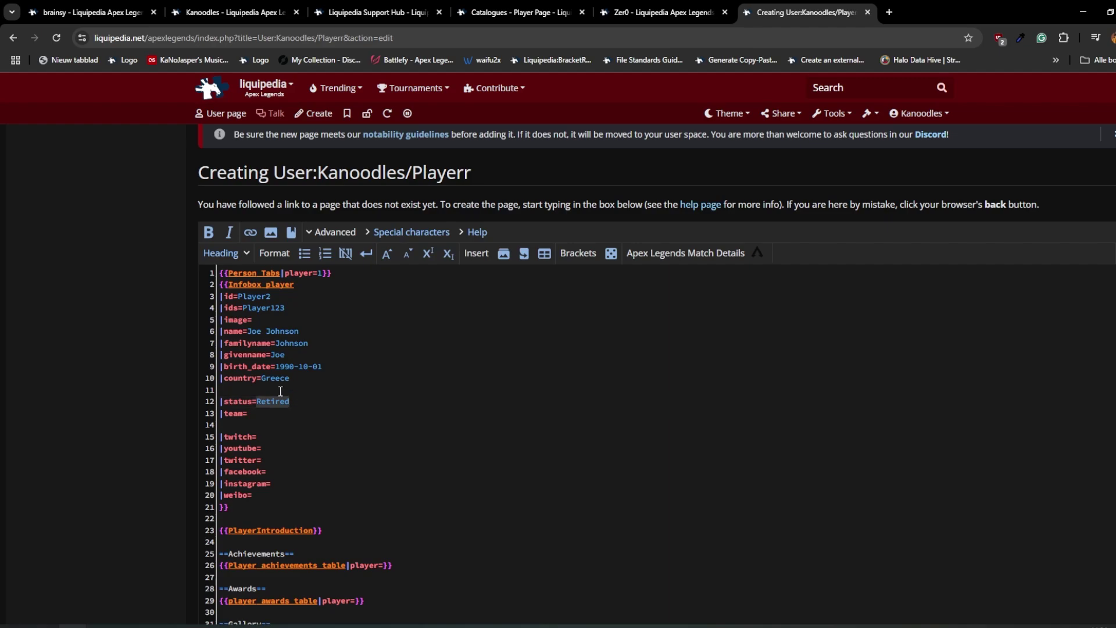
type("Ac")
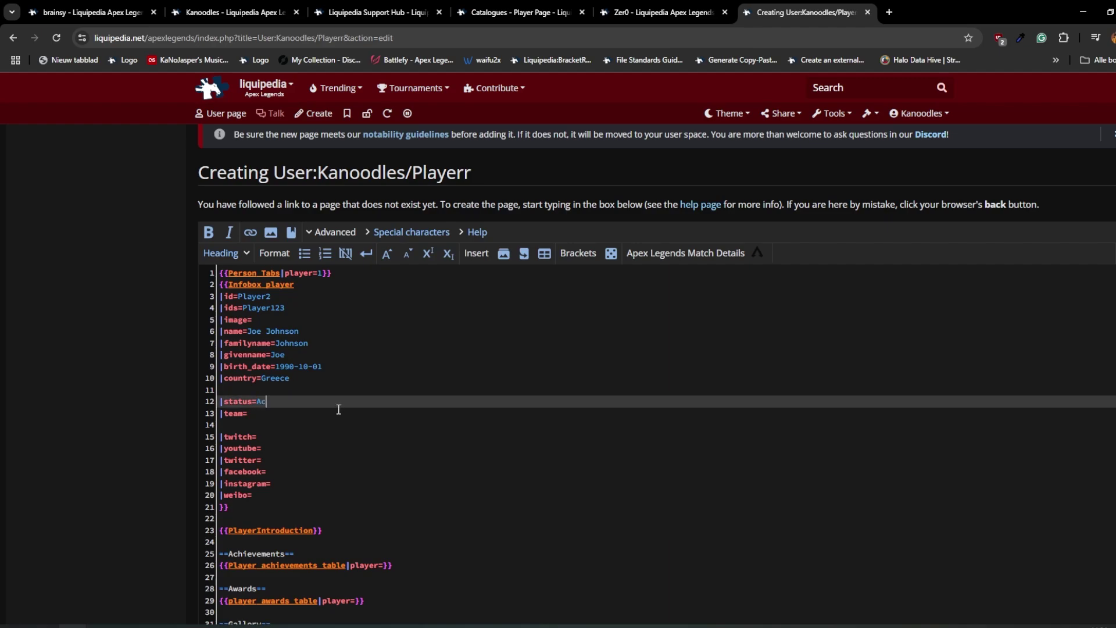
type("tive")
key("Down")
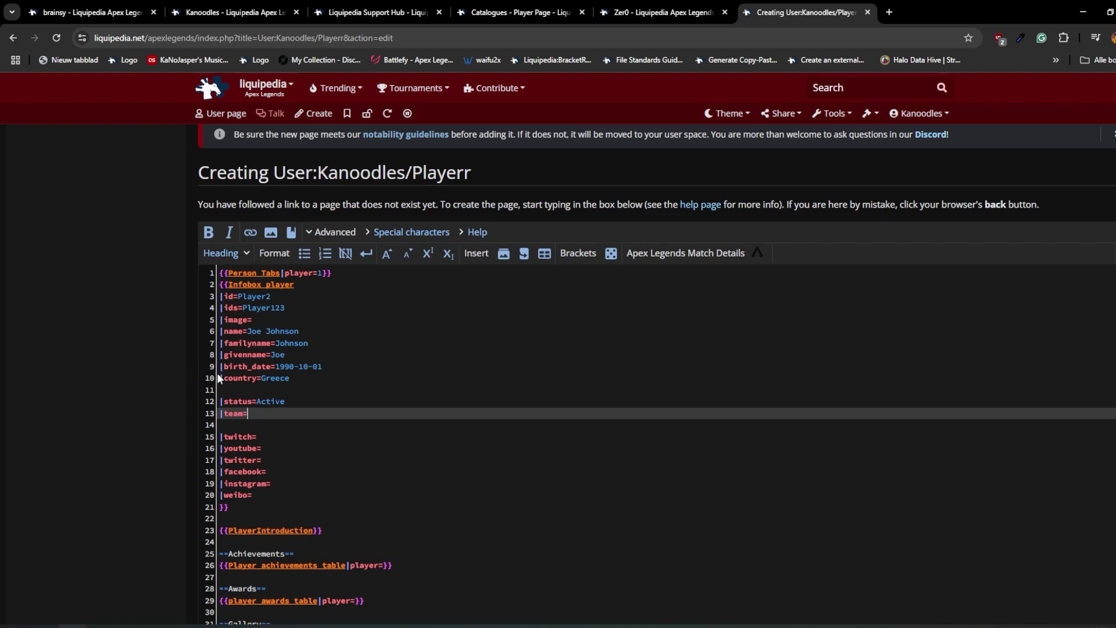
- Enter Team Liquid as the team and move down to the social media fields
left_click(159, 405)
left_click(255, 415)
type("Team Liquid")
key("Down")
key("Down")
key("shift+Down")
key("shift+Down")
key("shift+Down")
- Enter Player2_ as the Twitch handle and Player223 as the Twitter handle
left_click(280, 460)
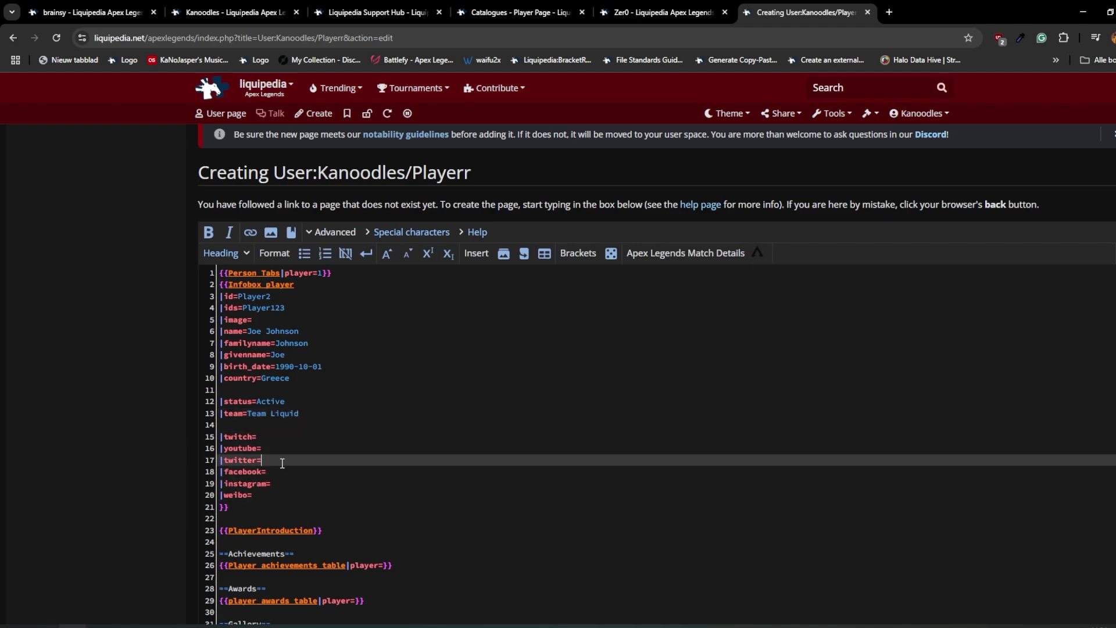
left_click(261, 436)
left_click(275, 470)
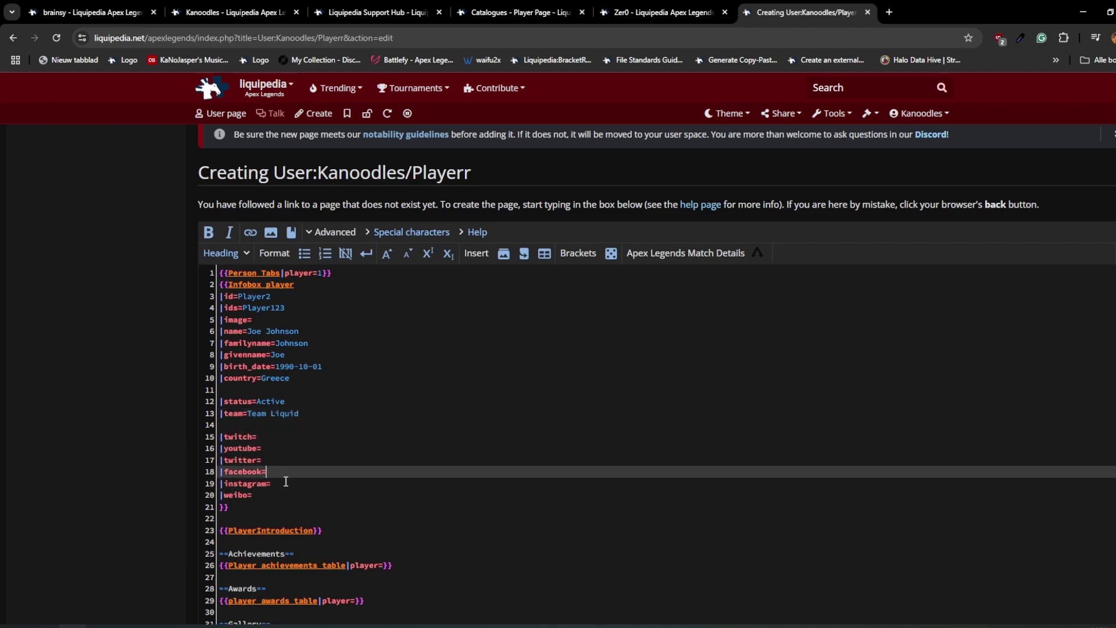
left_click(288, 495)
left_click(283, 483)
left_click(284, 459)
key("Up")
key("Up")
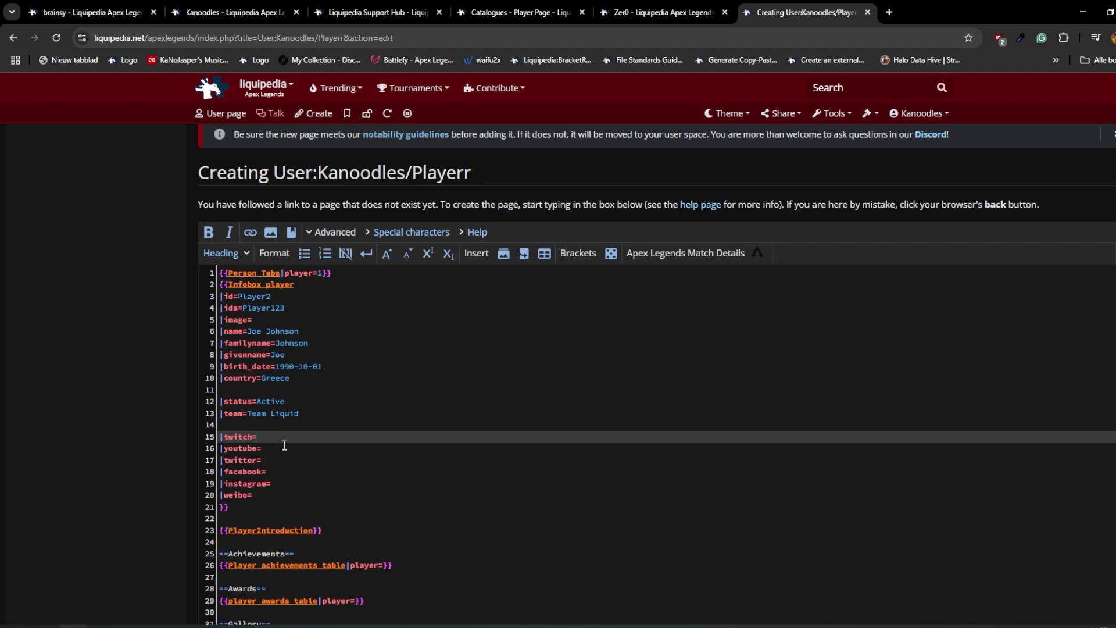
type("Player2_")
double_click(262, 437)
left_click(277, 448)
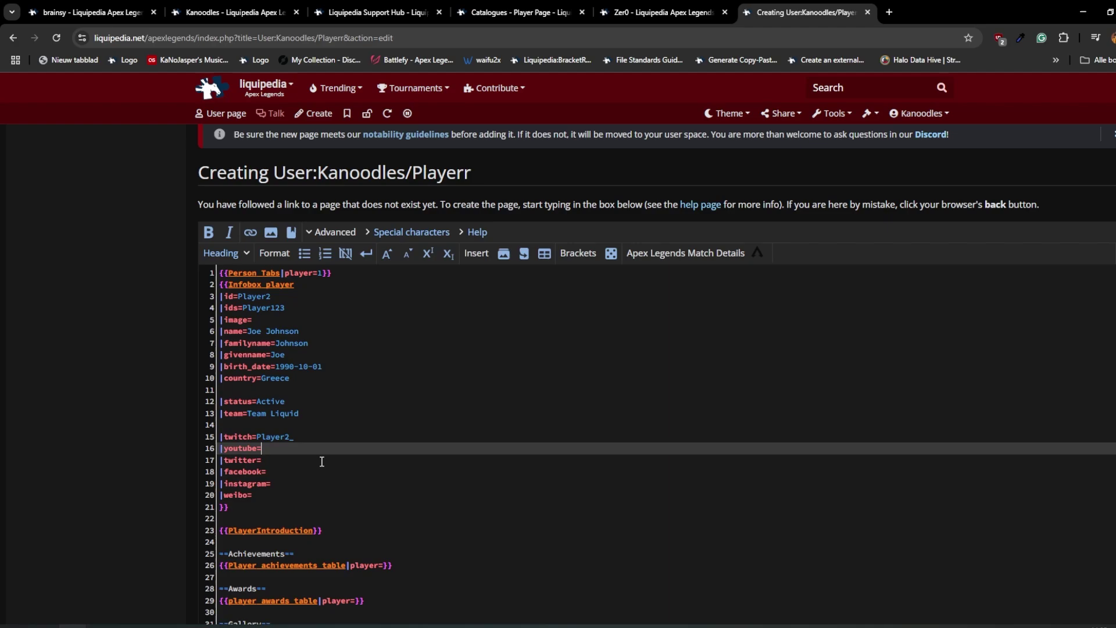
left_click(312, 461)
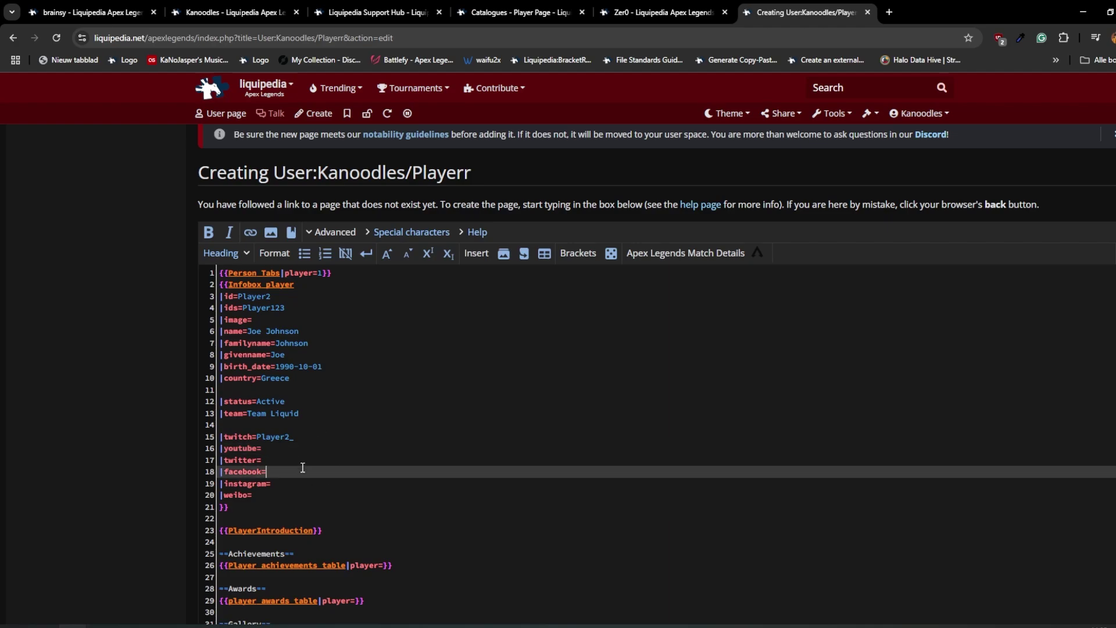
type("Player2")
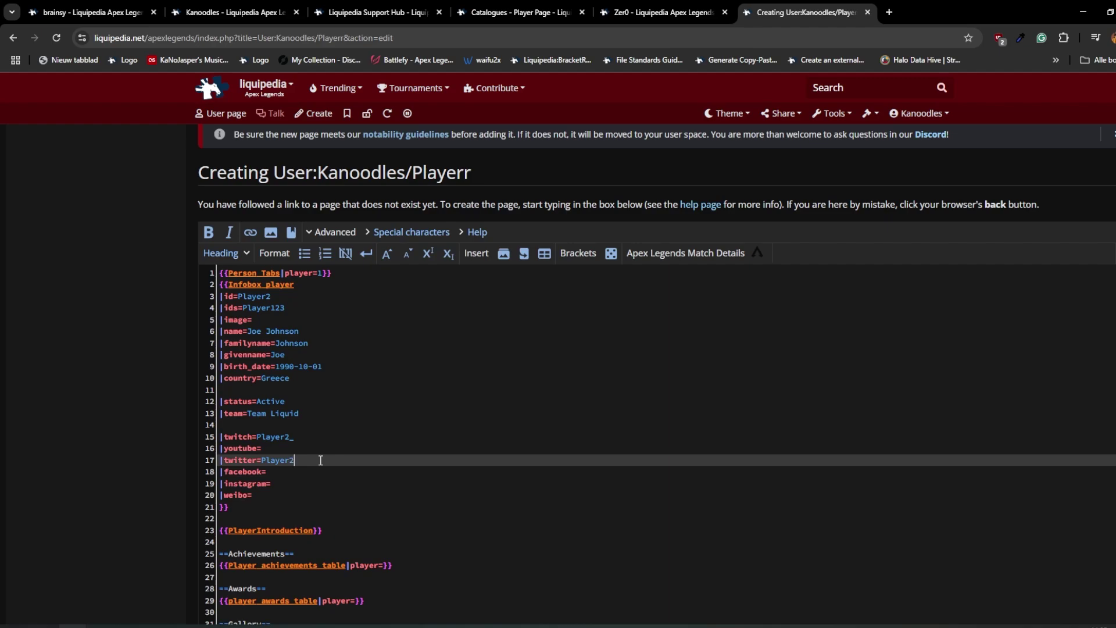
type("3")
scroll(297, 467, "down", 1)
scroll(297, 466, "down", 2)
scroll(298, 466, "up", 1)
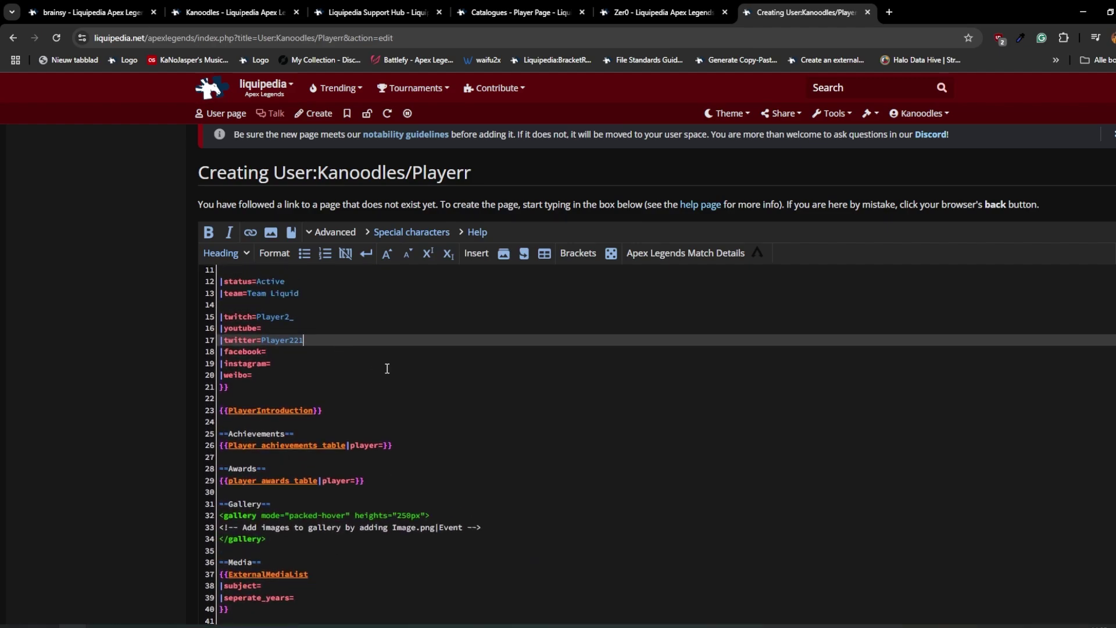
left_click(330, 378)
left_click(357, 419)
left_click_drag(357, 417, 190, 400)
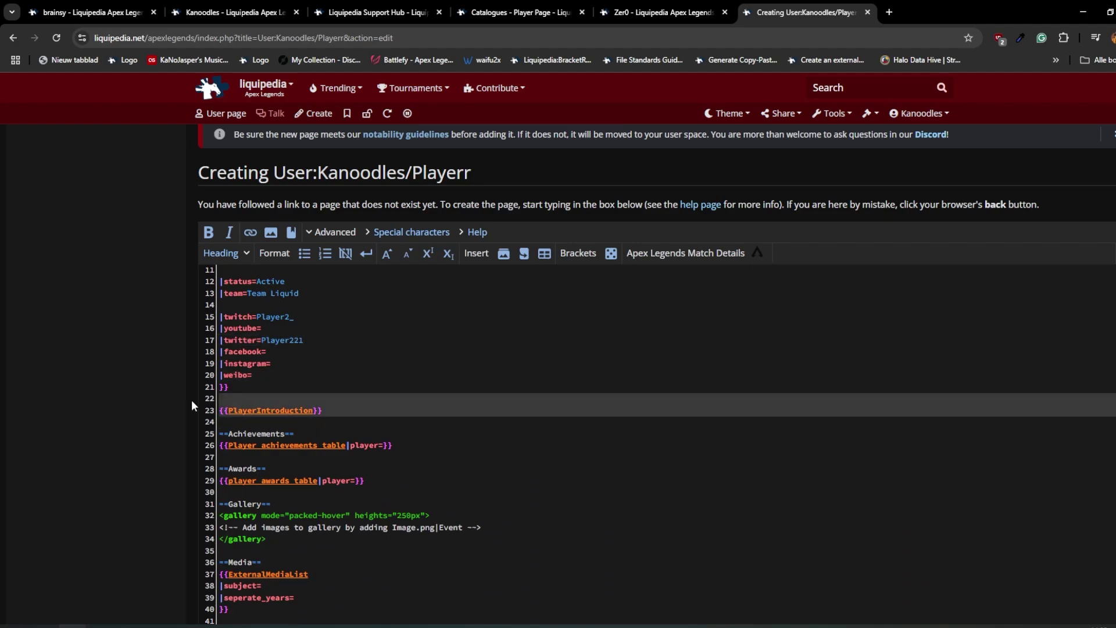
left_click(324, 410)
left_click_drag(325, 410, 190, 409)
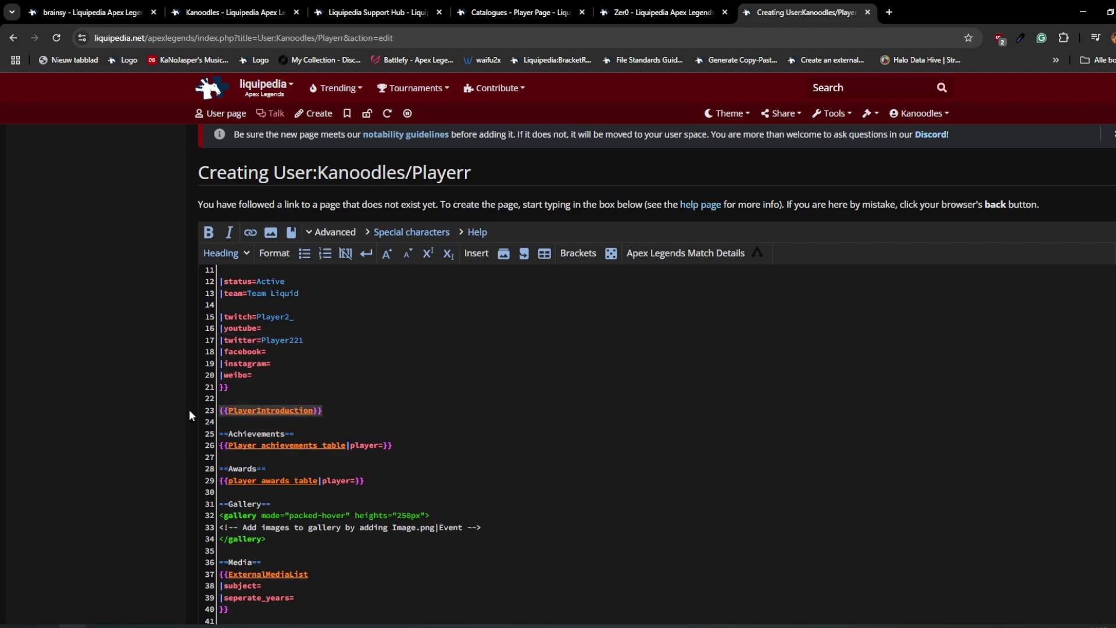
scroll(233, 339, "up", 3)
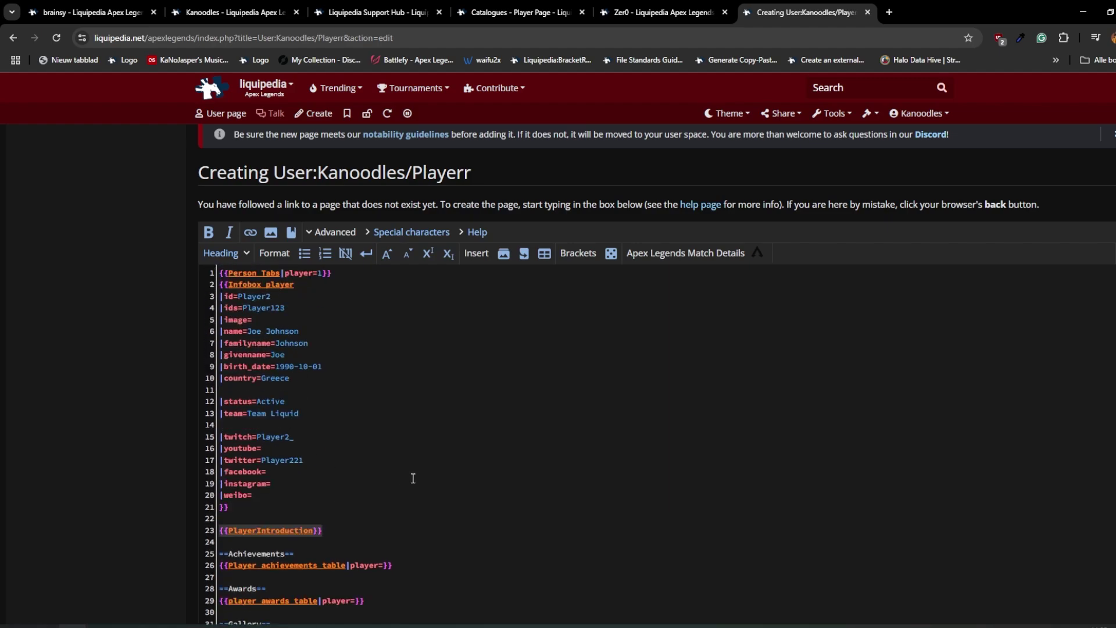
key("ctrl+shift+Tab")
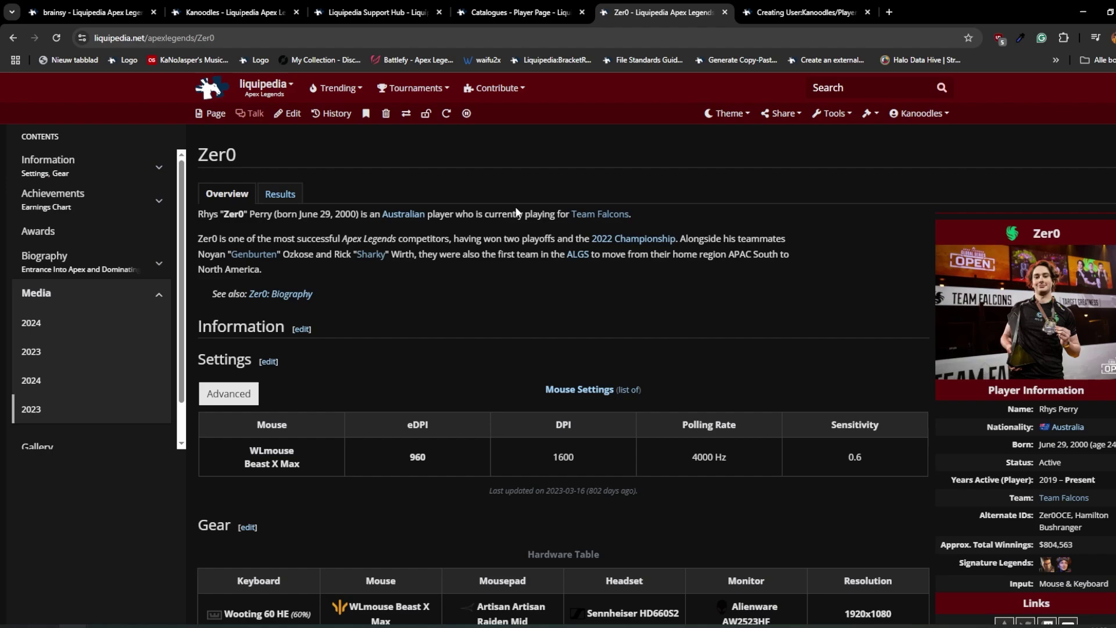
left_click(795, 11)
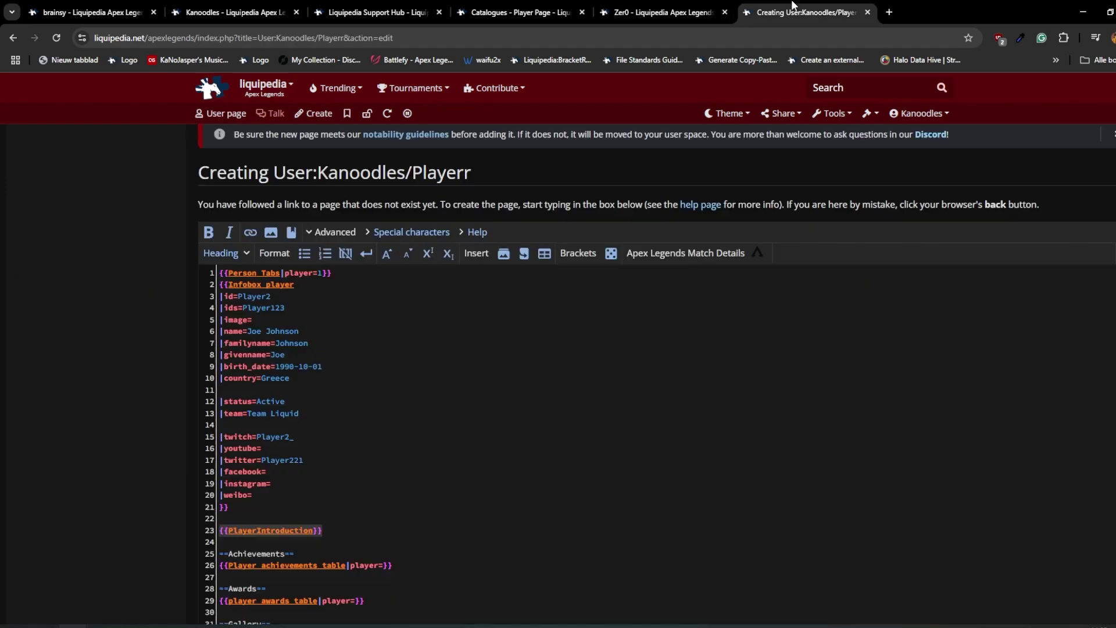
left_click(670, 9)
left_click_drag(631, 215, 203, 214)
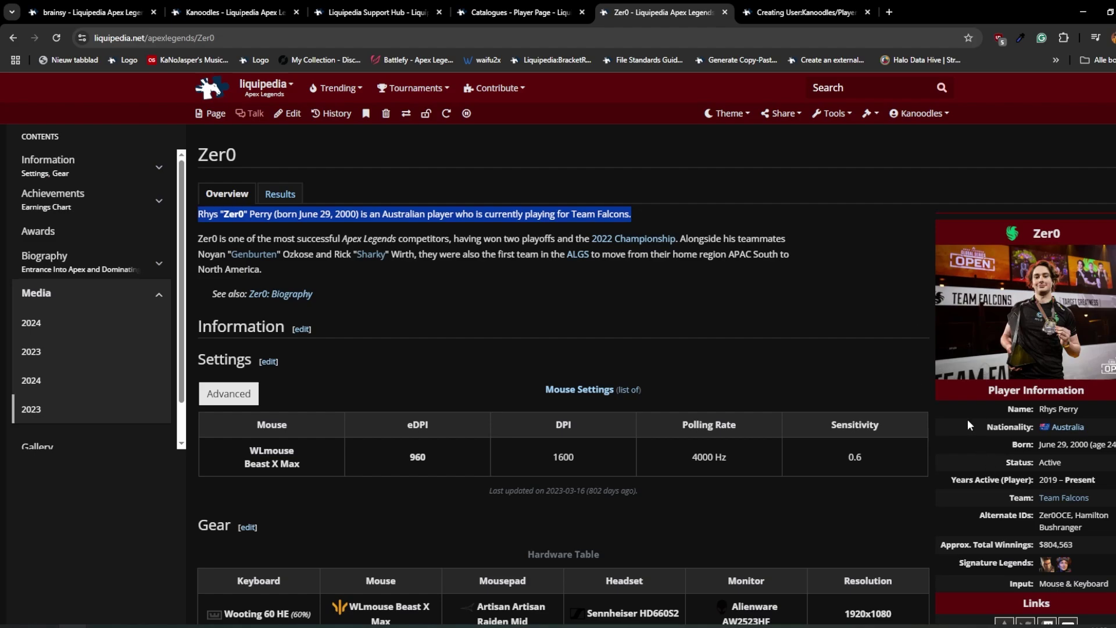
left_click(801, 10)
scroll(338, 505, "down", 2)
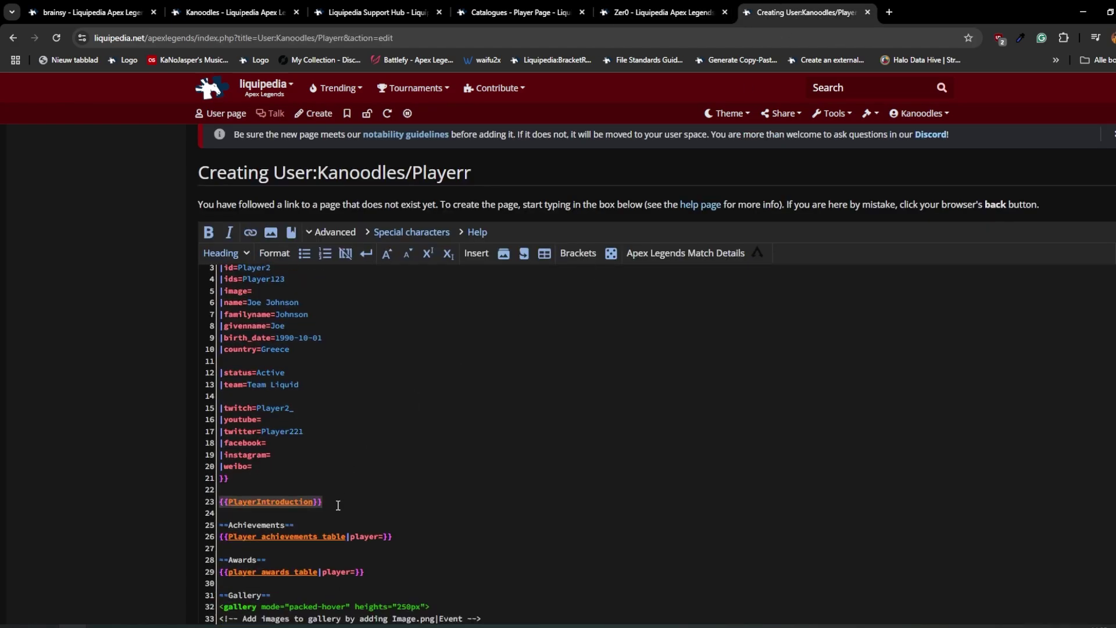
- Replace Player2 with ImperialHal in the player= fields on lines 26 and 29
left_click(390, 504)
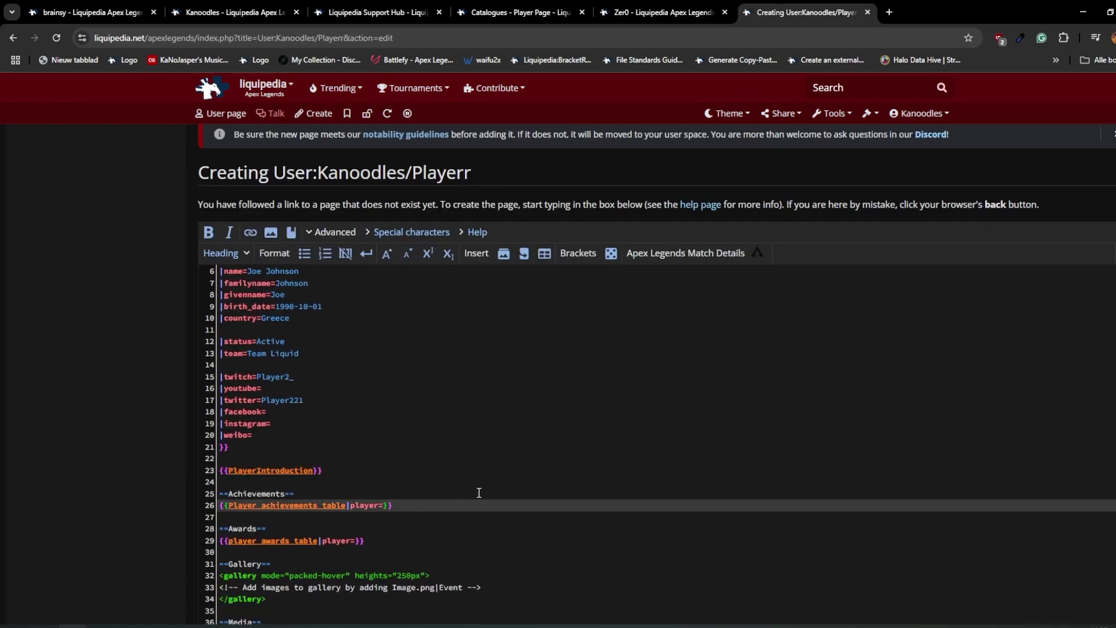
scroll(403, 514, "up", 2)
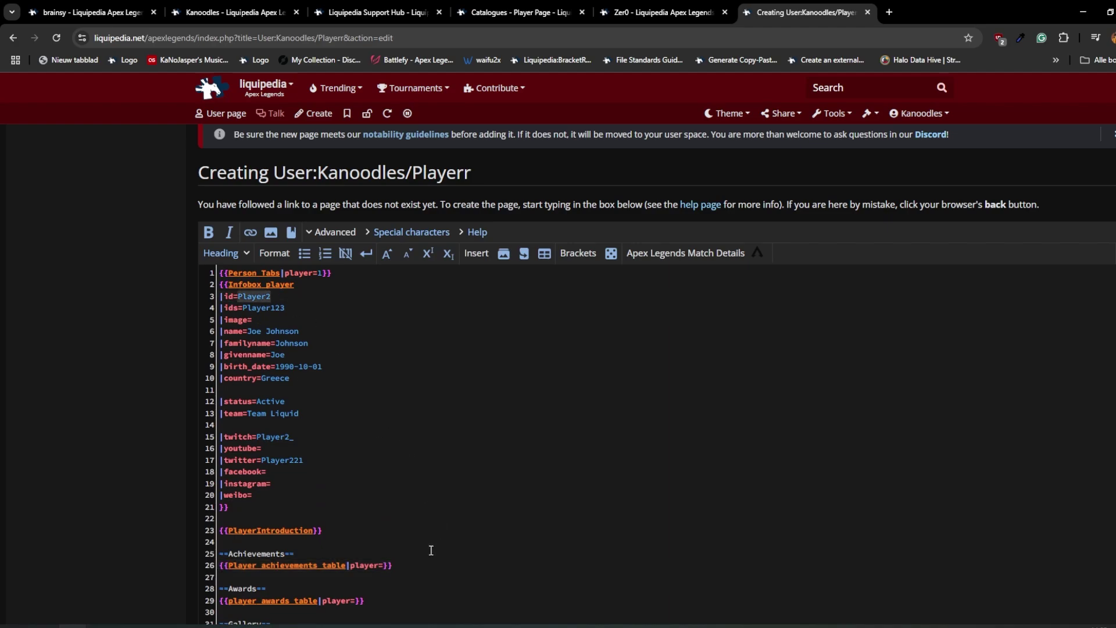
scroll(428, 548, "down", 3)
left_click(382, 446)
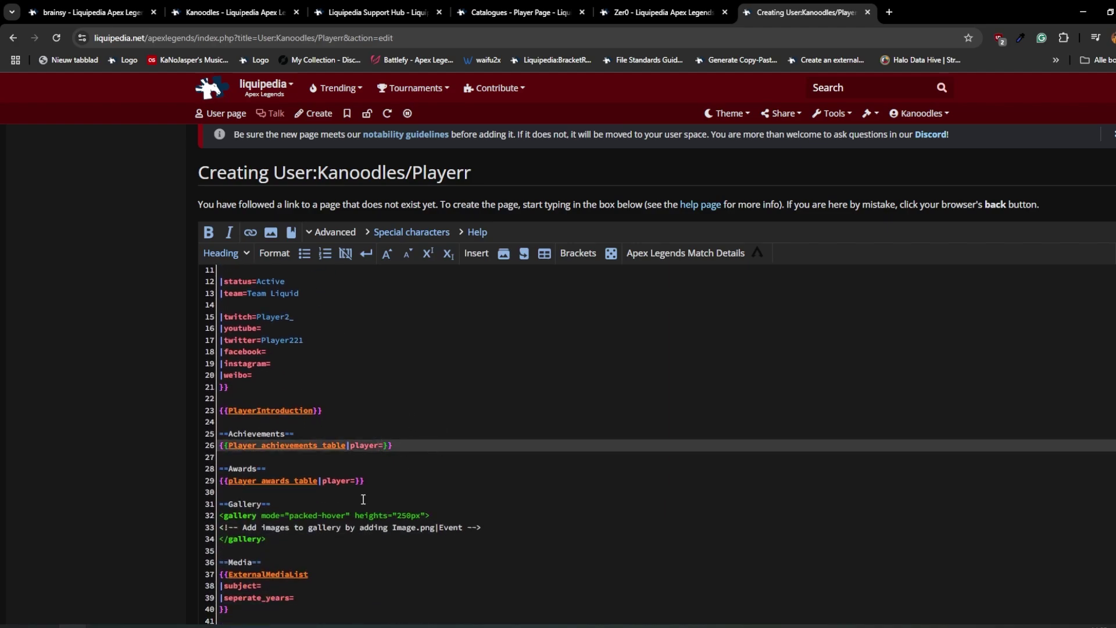
left_click(358, 480, "ctrl")
left_click(356, 482, "ctrl")
type("Player2")
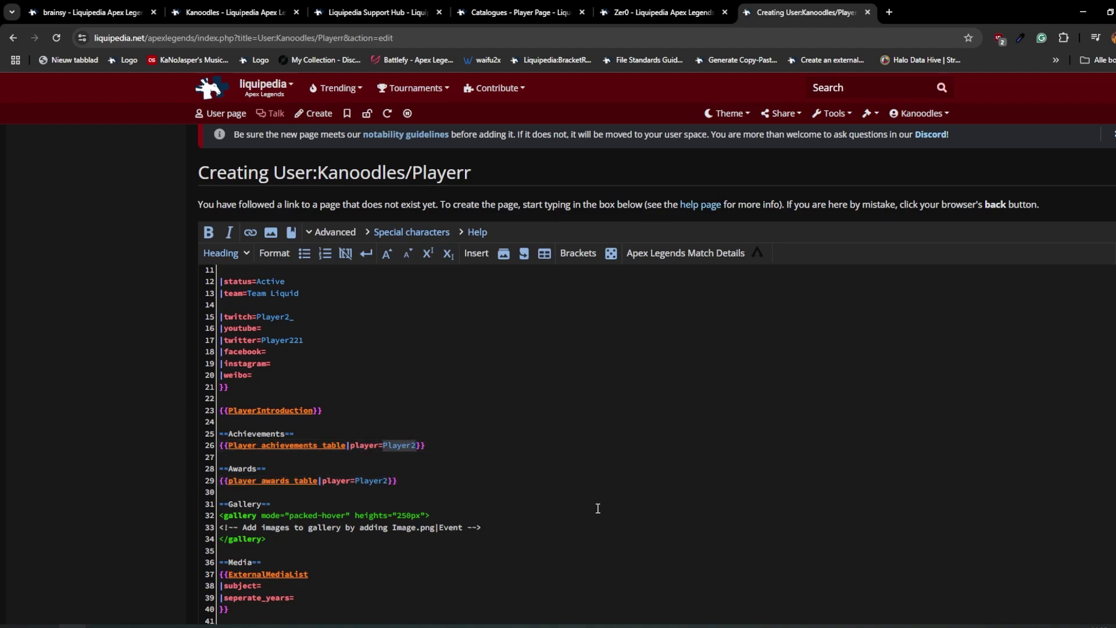
double_click(399, 445)
type("Imp")
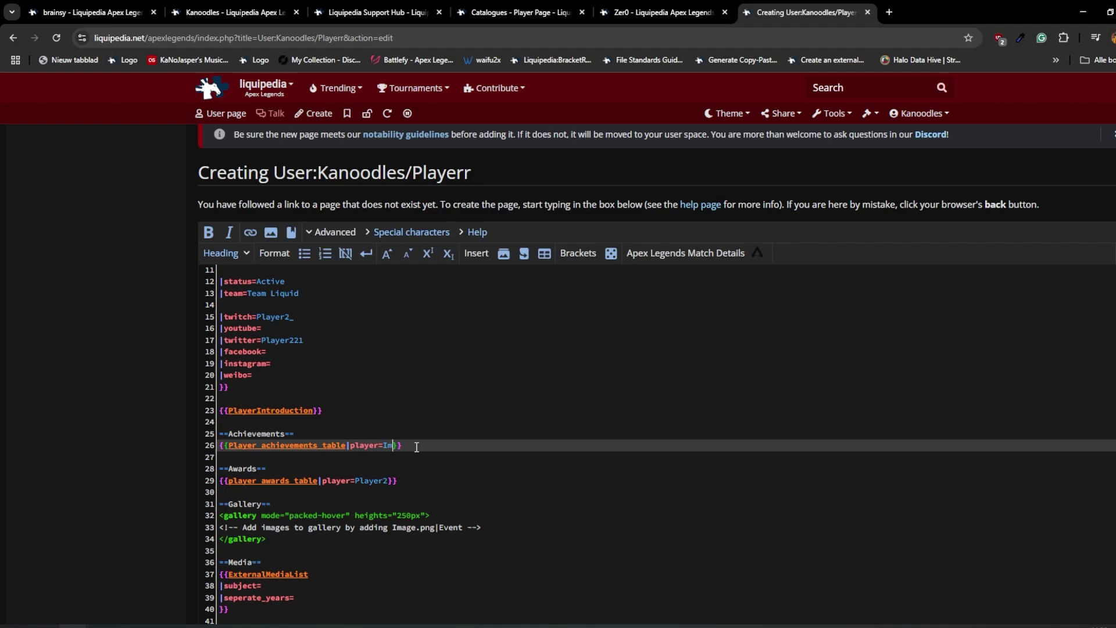
type("erialHal")
double_click(416, 444)
double_click(365, 481)
type("ImperialHal")
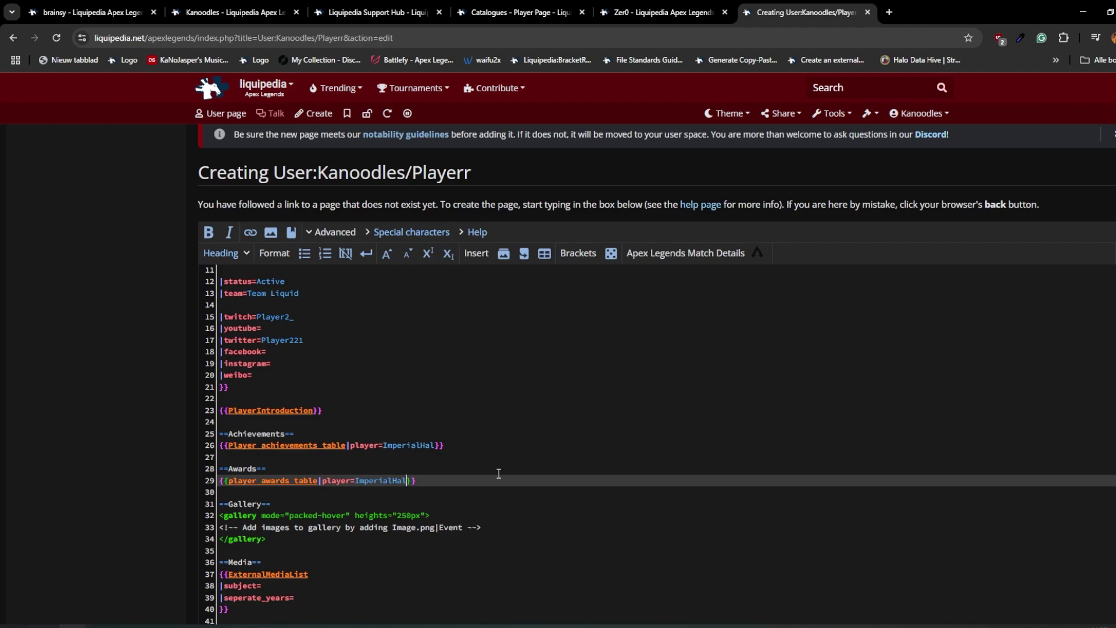
scroll(499, 474, "down", 1)
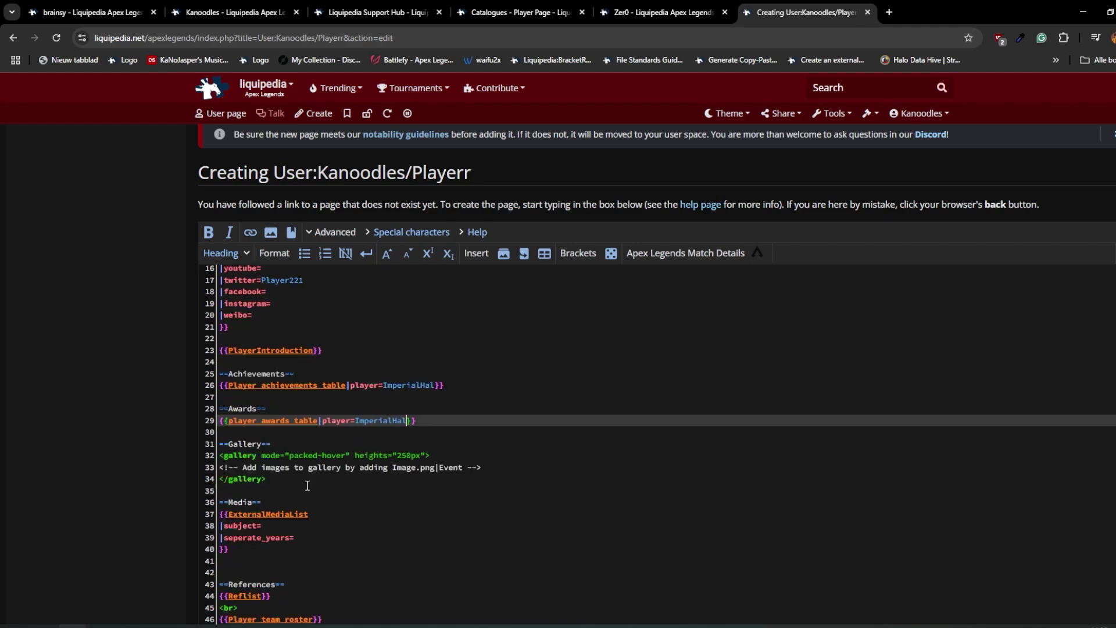
left_click(431, 468)
scroll(206, 470, "up", 5)
left_click(315, 320)
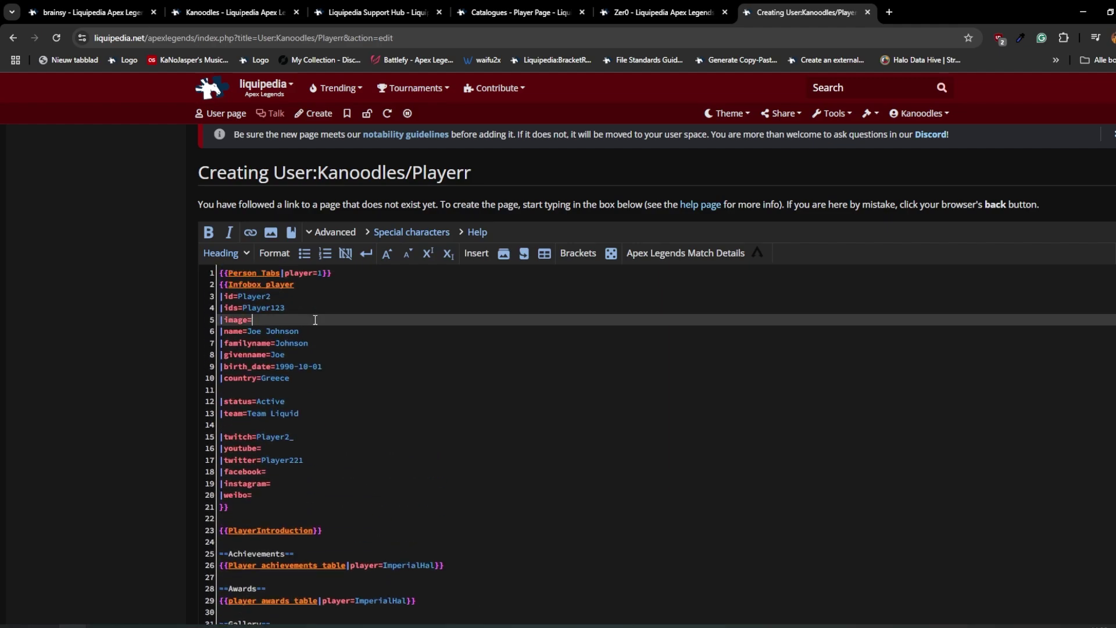
scroll(389, 476, "down", 3)
left_click(426, 453)
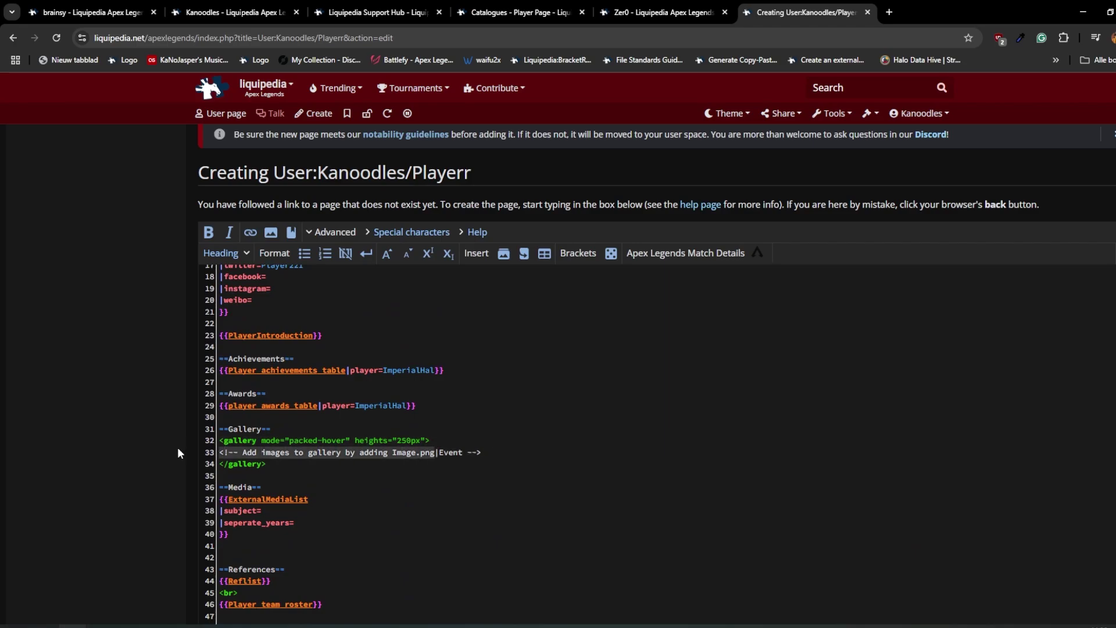
left_click_drag(438, 453, 547, 456)
key("ctrl+shift+Tab")
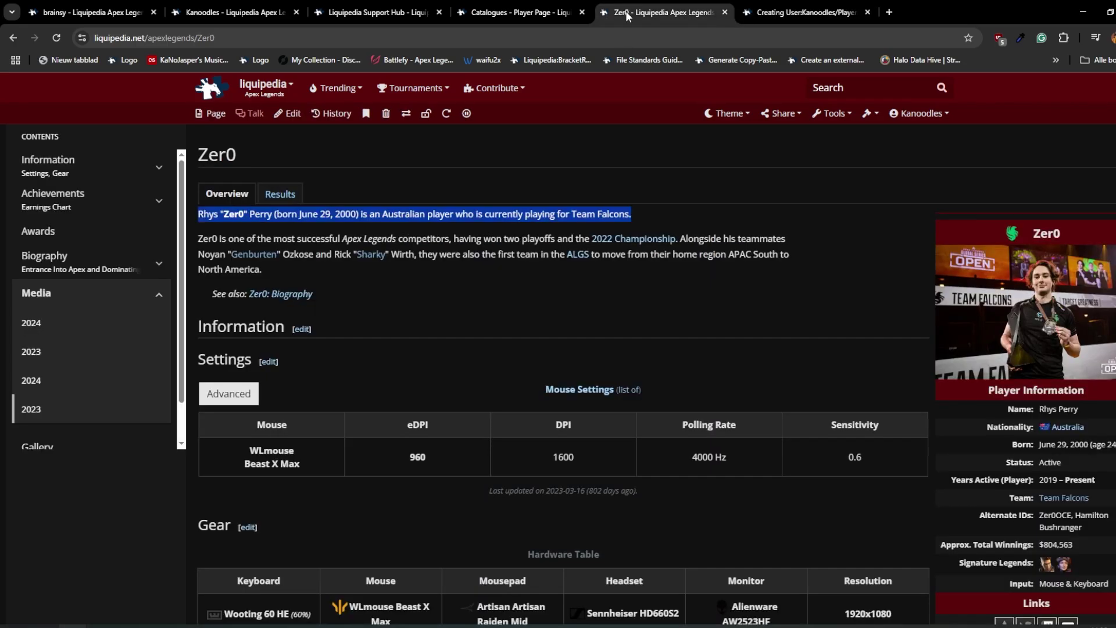
scroll(502, 471, "down", 10)
scroll(479, 478, "down", 8)
scroll(479, 477, "down", 6)
scroll(519, 447, "down", 6)
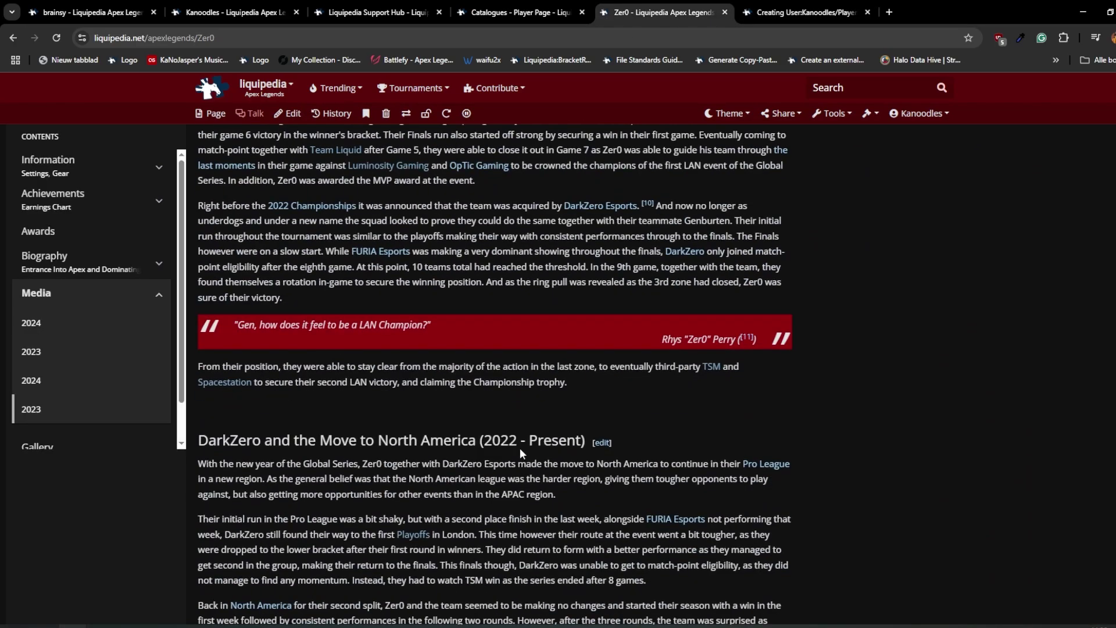
scroll(716, 432, "down", 15)
scroll(720, 527, "up", 2)
scroll(719, 527, "up", 2)
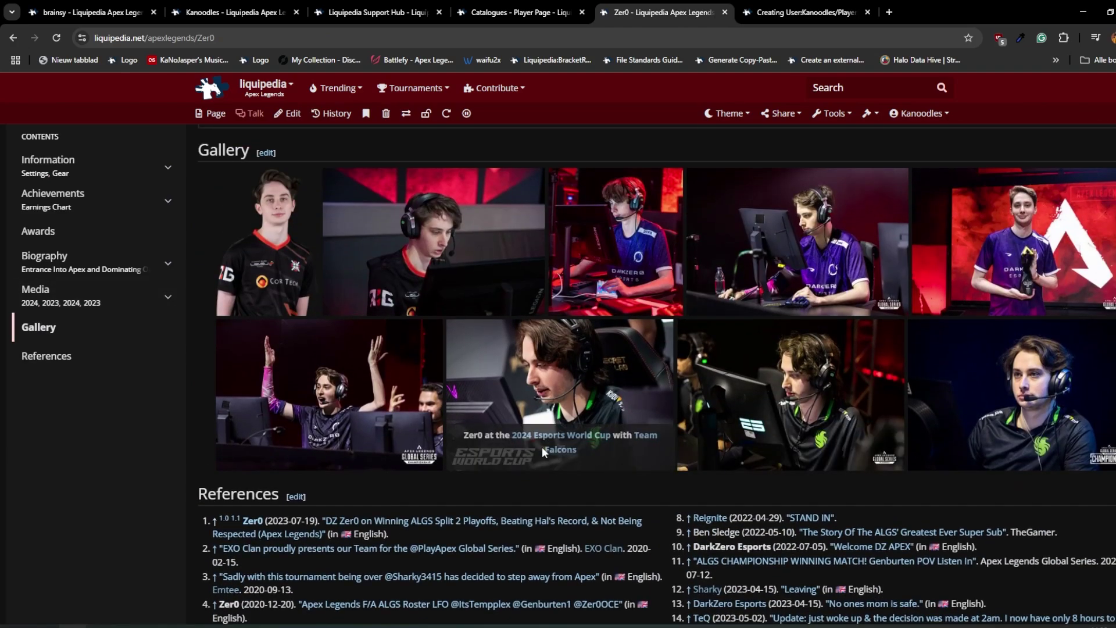
left_click_drag(465, 435, 596, 449)
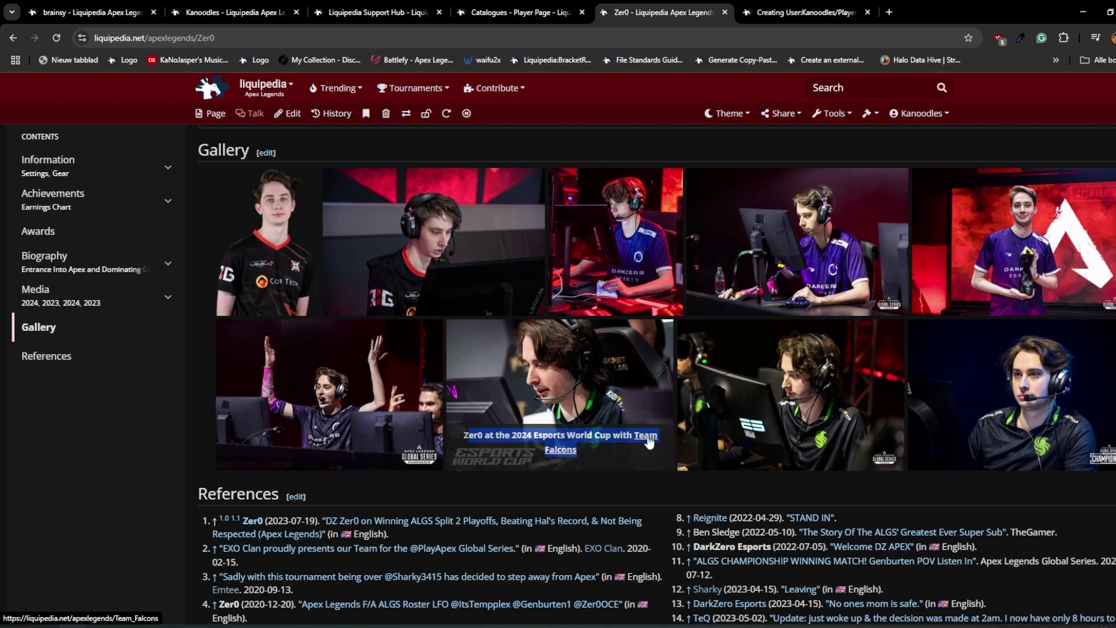
left_click(642, 459)
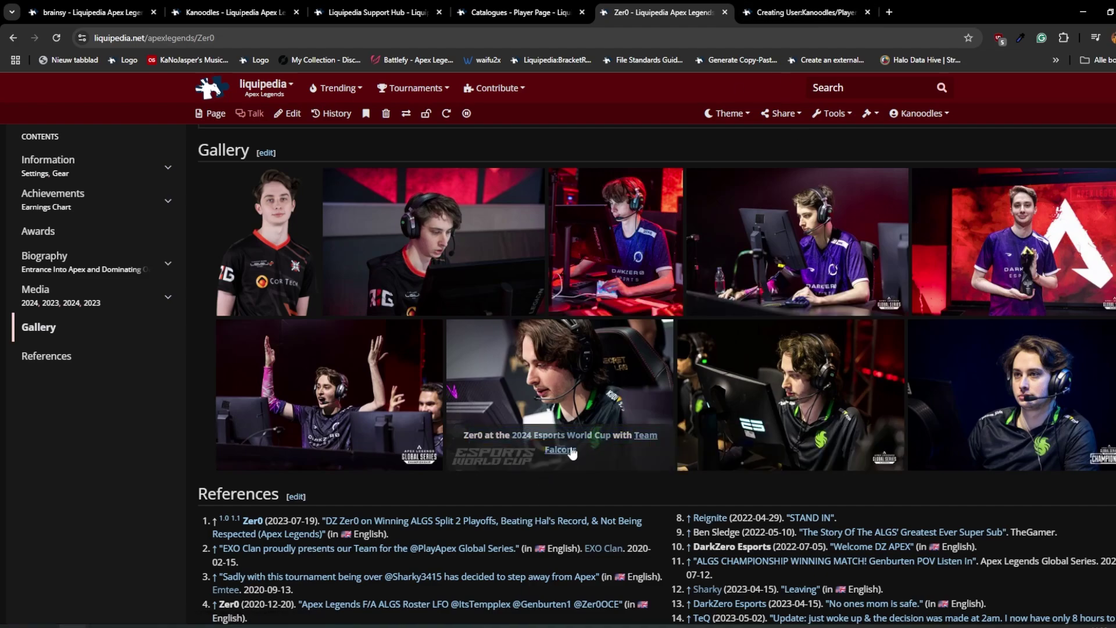
left_click(798, 15)
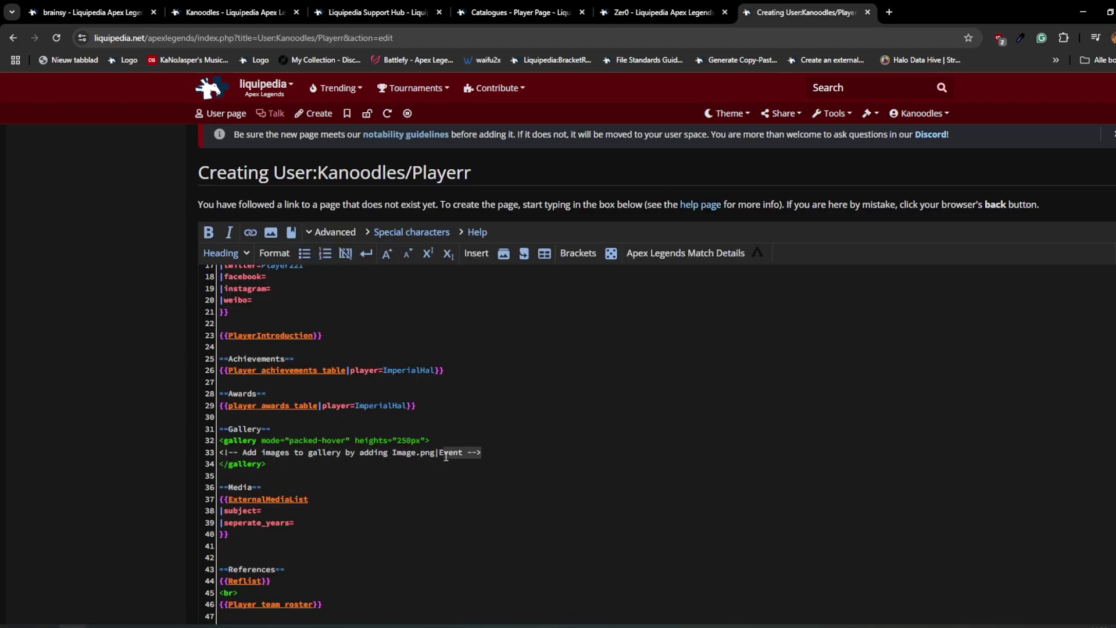
scroll(386, 455, "down", 1)
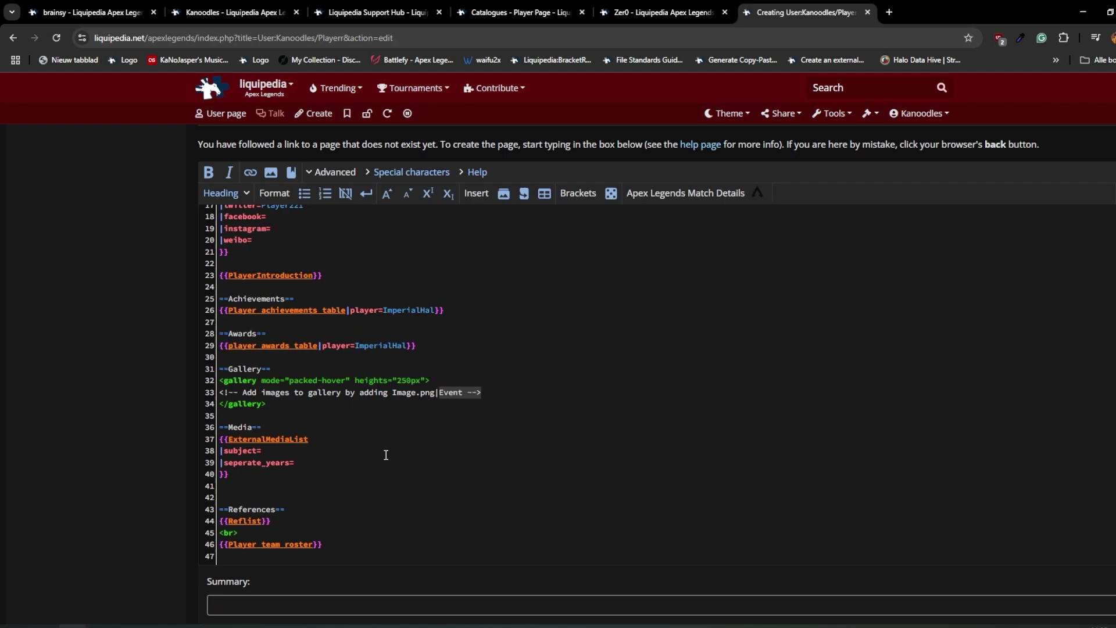
- Compare the ExternalMediaList line with Zer0's Articles, Highlights and Spotlights media lists
left_click(266, 439)
key("ctrl+shift+Tab")
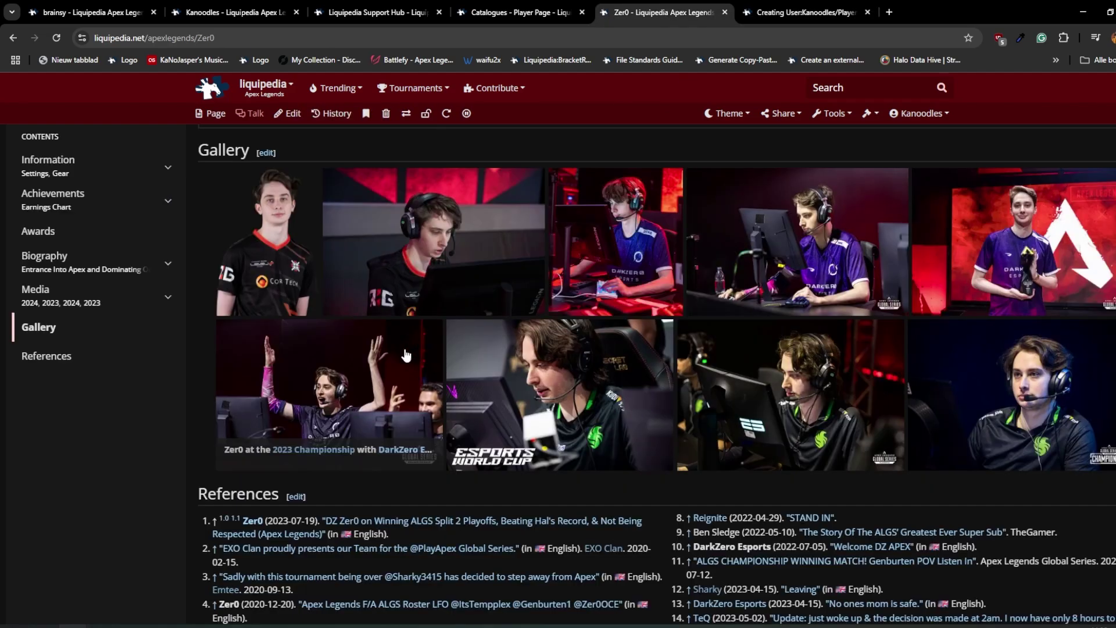
scroll(514, 416, "up", 3)
left_click(285, 362)
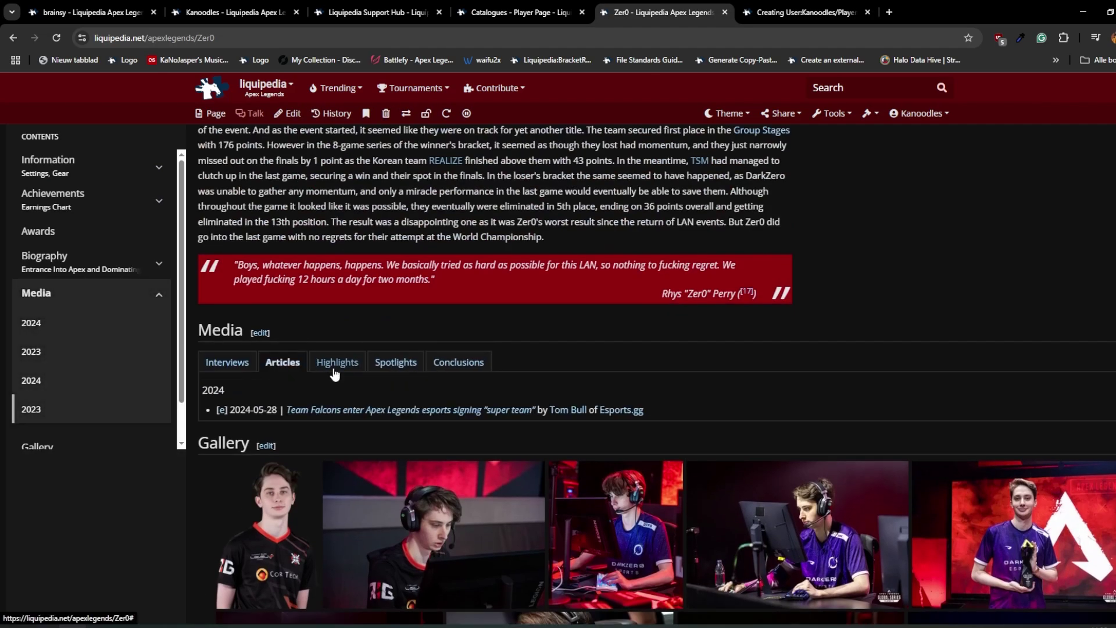
left_click(339, 362)
left_click(229, 362)
left_click(338, 361)
left_click(396, 362)
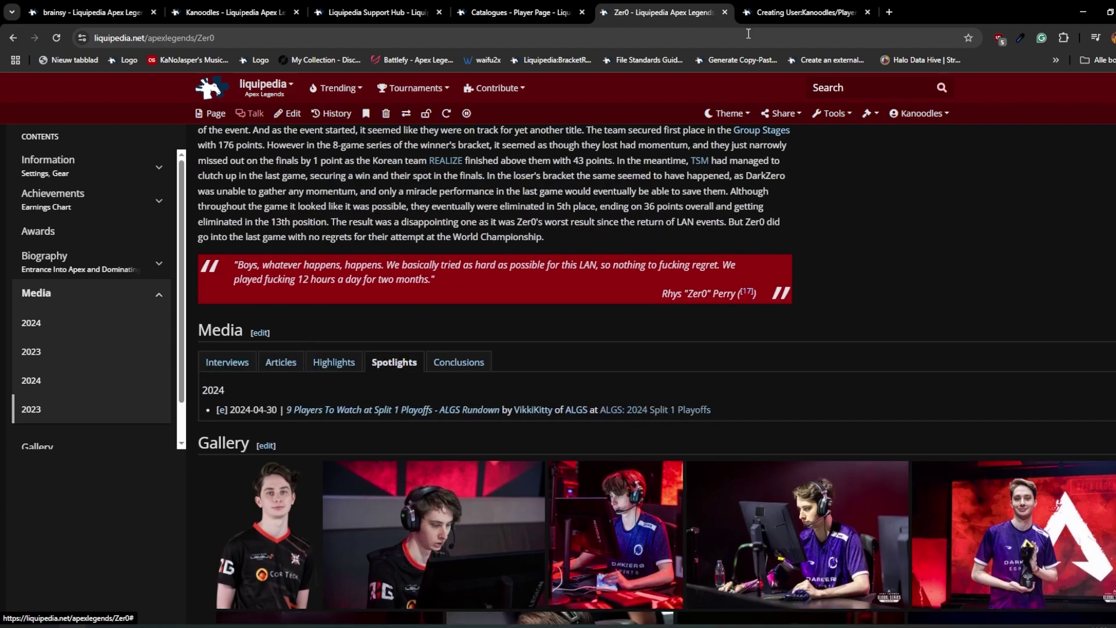
key("ctrl+Tab")
- Copy 'Zer0' from the Zer0 page address and paste it into the draft source
left_click_drag(297, 463, 241, 445)
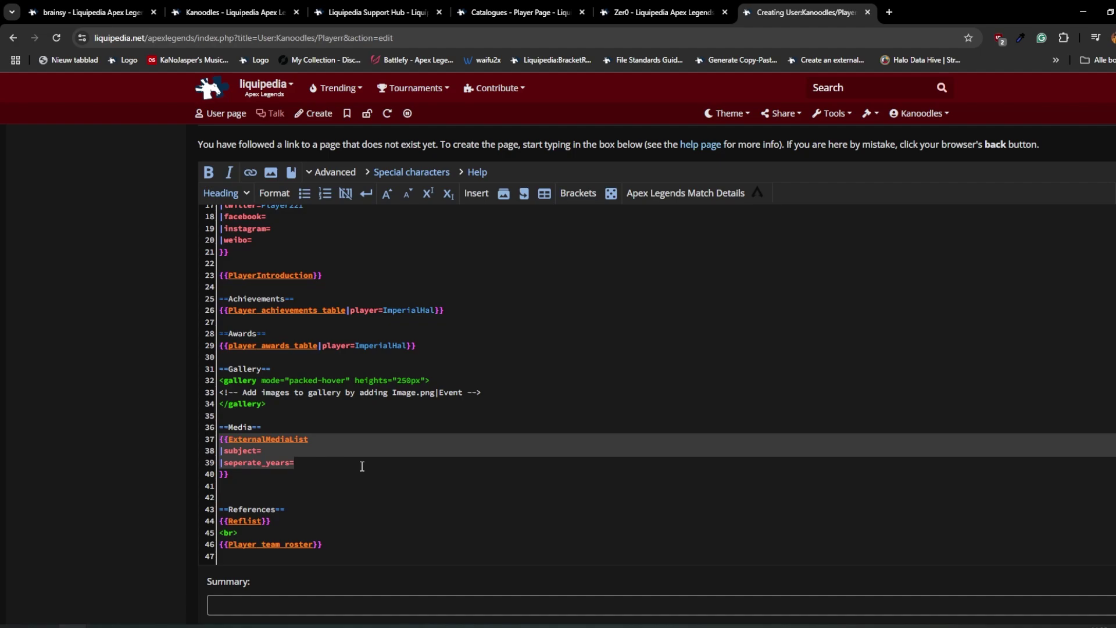
scroll(386, 494, "up", 1)
left_click(358, 424)
scroll(357, 424, "down", 1)
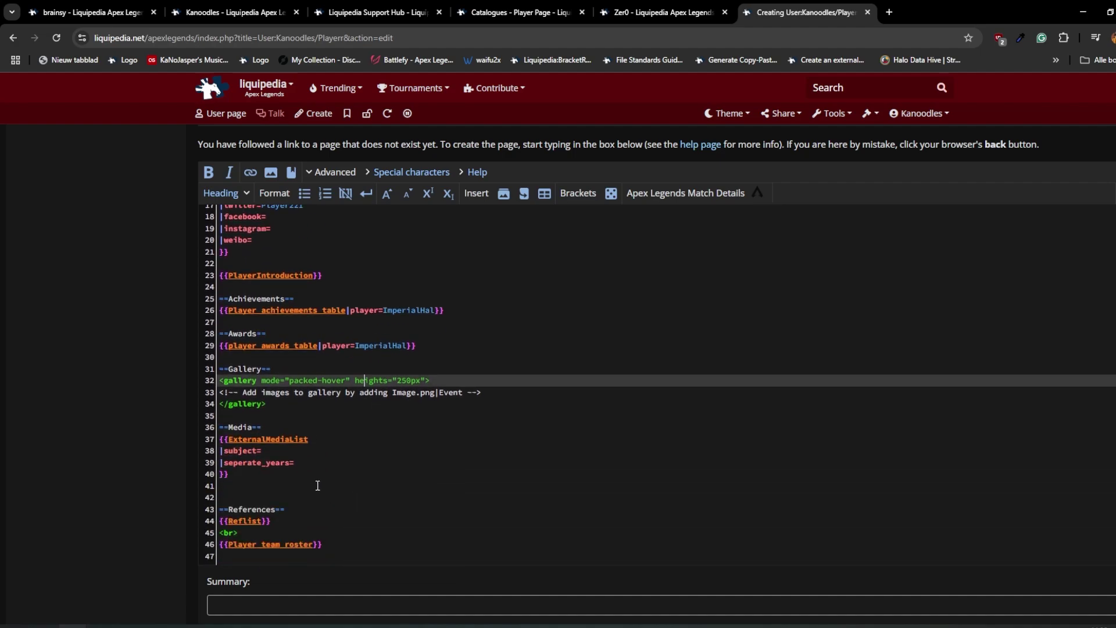
left_click(655, 12)
double_click(639, 36)
key("ctrl+c")
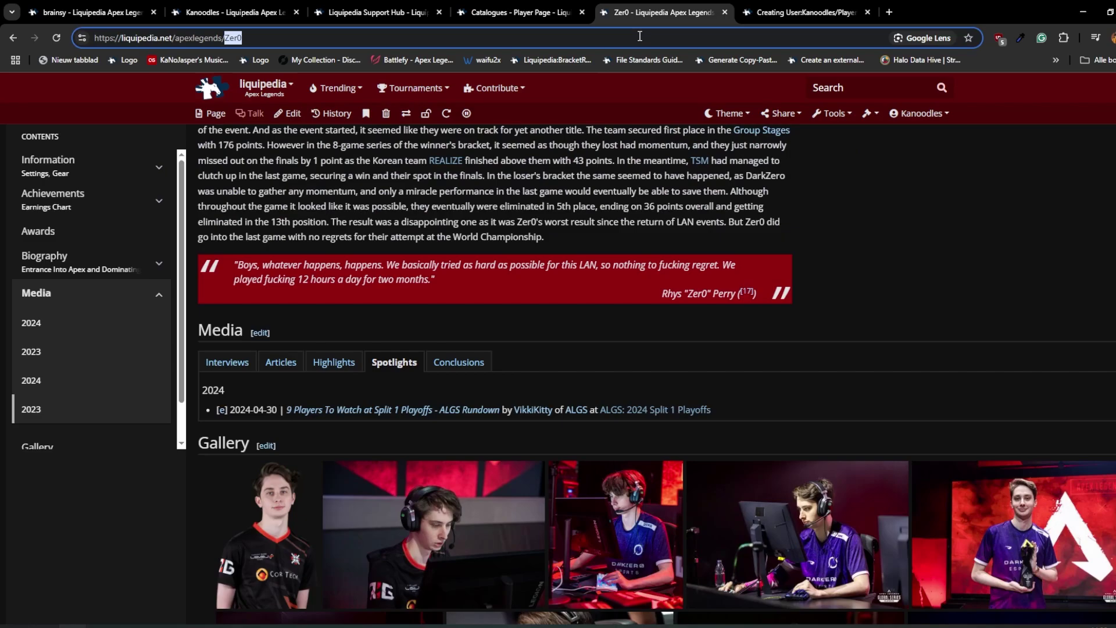
left_click(807, 12)
left_click(262, 451)
key("ctrl+v")
scroll(345, 398, "up", 5)
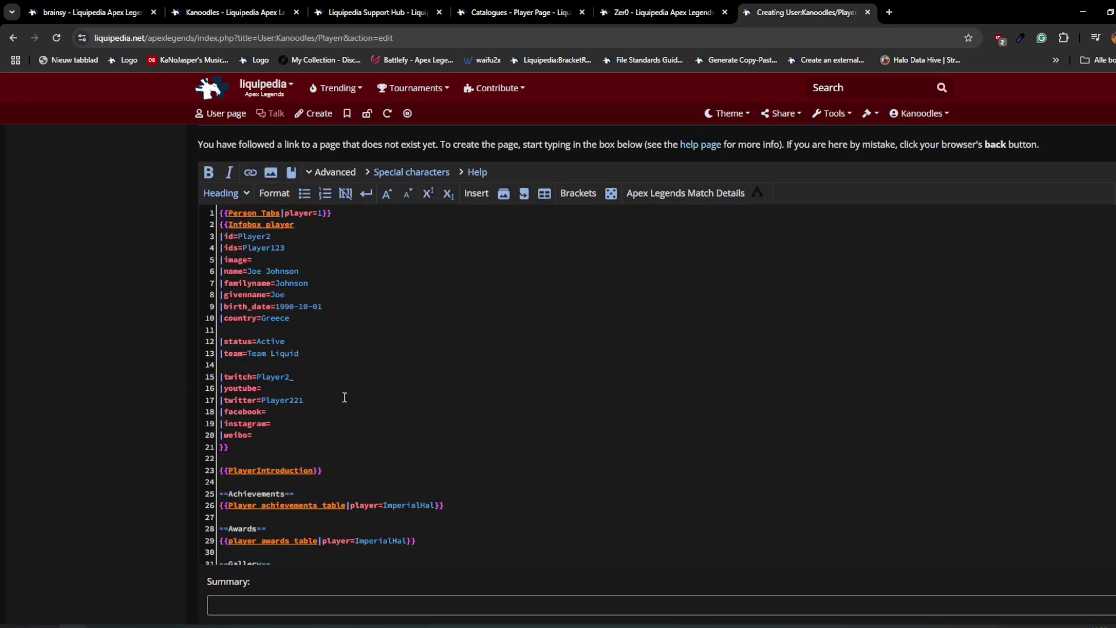
scroll(139, 469, "down", 2)
scroll(171, 461, "up", 2)
scroll(123, 481, "down", 3)
- Preview the new player page and inspect the age note beside the birth date
left_click(327, 510)
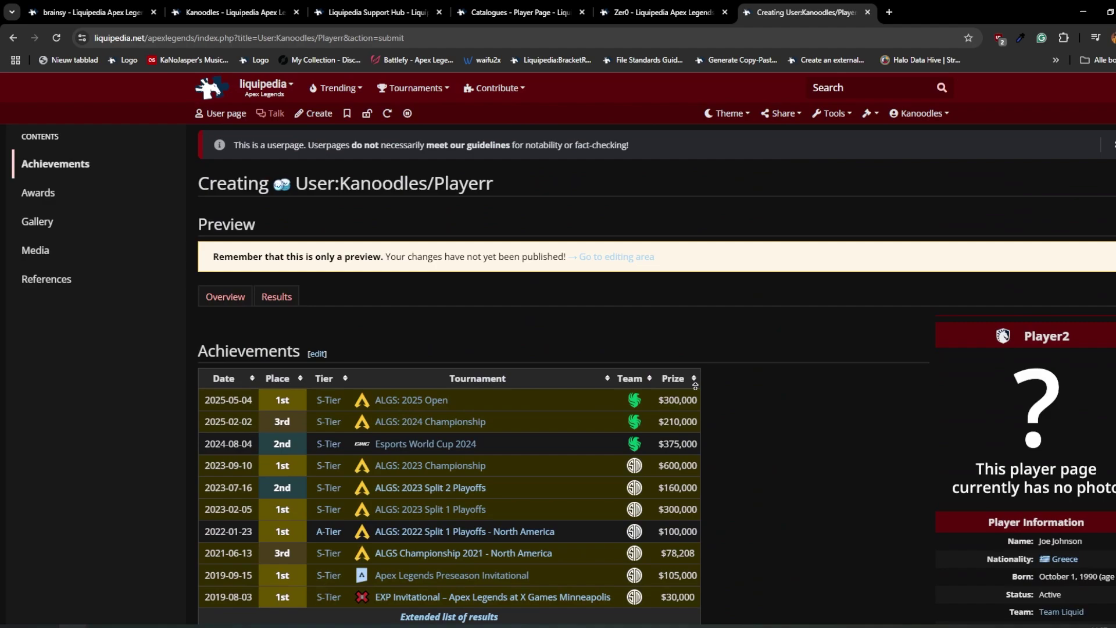
scroll(827, 382, "down", 2)
scroll(670, 322, "down", 1)
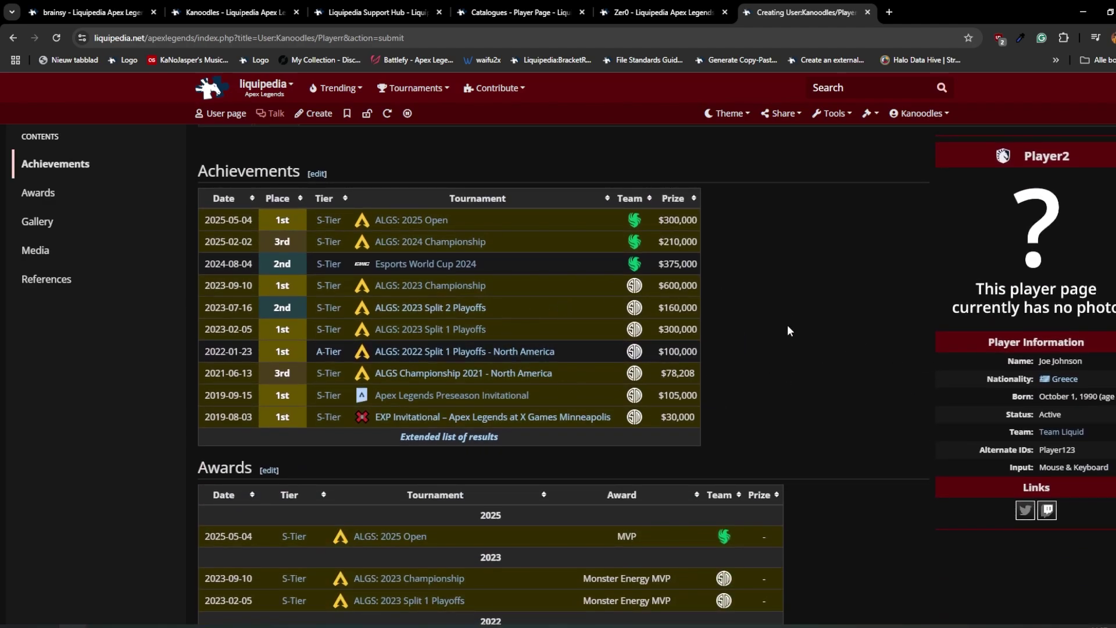
scroll(862, 351, "up", 3)
scroll(959, 375, "down", 3)
scroll(920, 417, "up", 1)
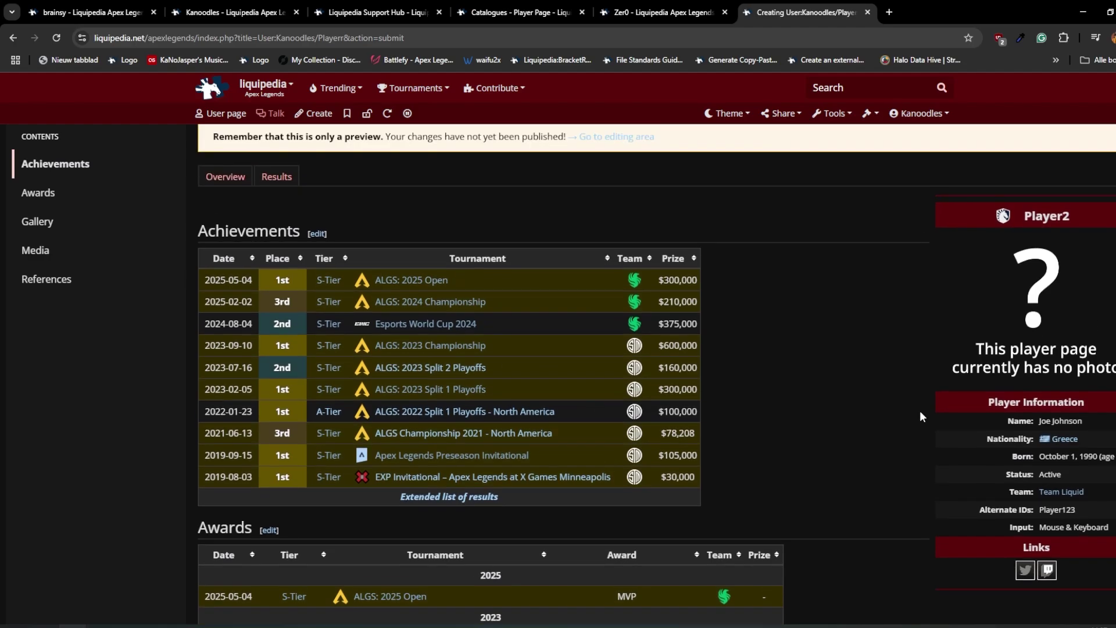
left_click_drag(1115, 456, 1101, 460)
scroll(306, 354, "down", 5)
scroll(172, 424, "down", 10)
scroll(244, 435, "down", 5)
scroll(243, 435, "down", 3)
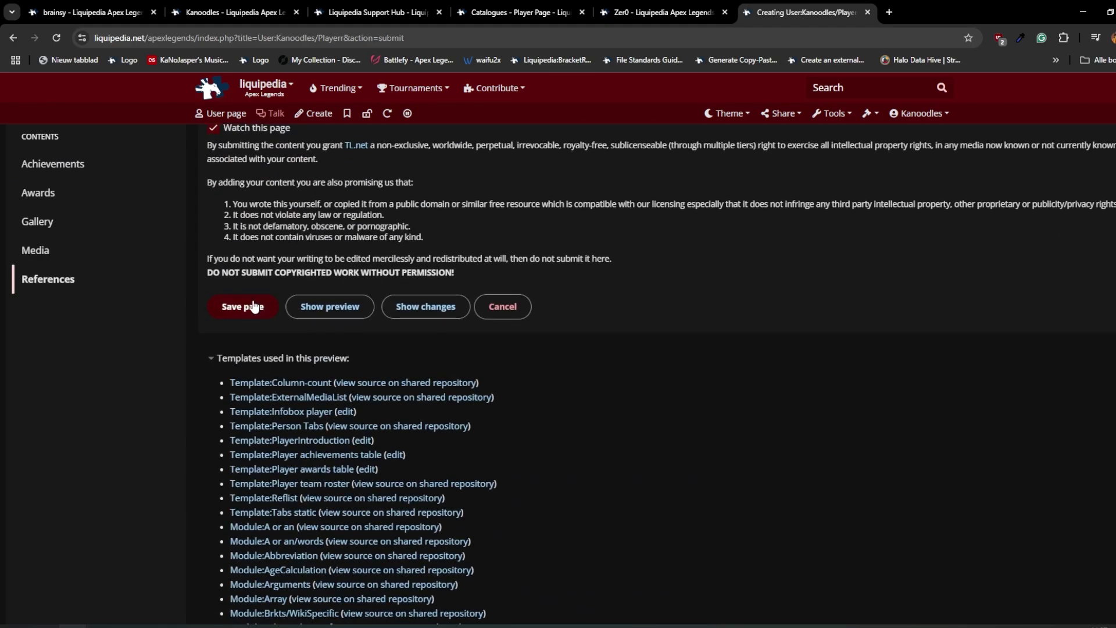
scroll(437, 498, "up", 5)
scroll(432, 487, "up", 2)
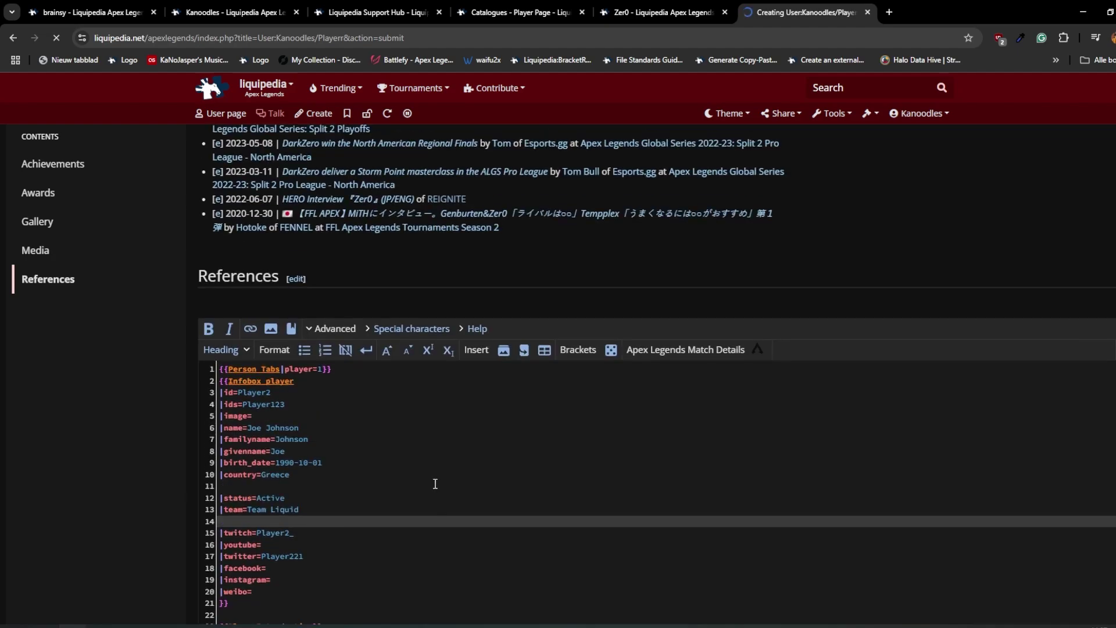
scroll(435, 483, "up", 3)
scroll(435, 482, "up", 5)
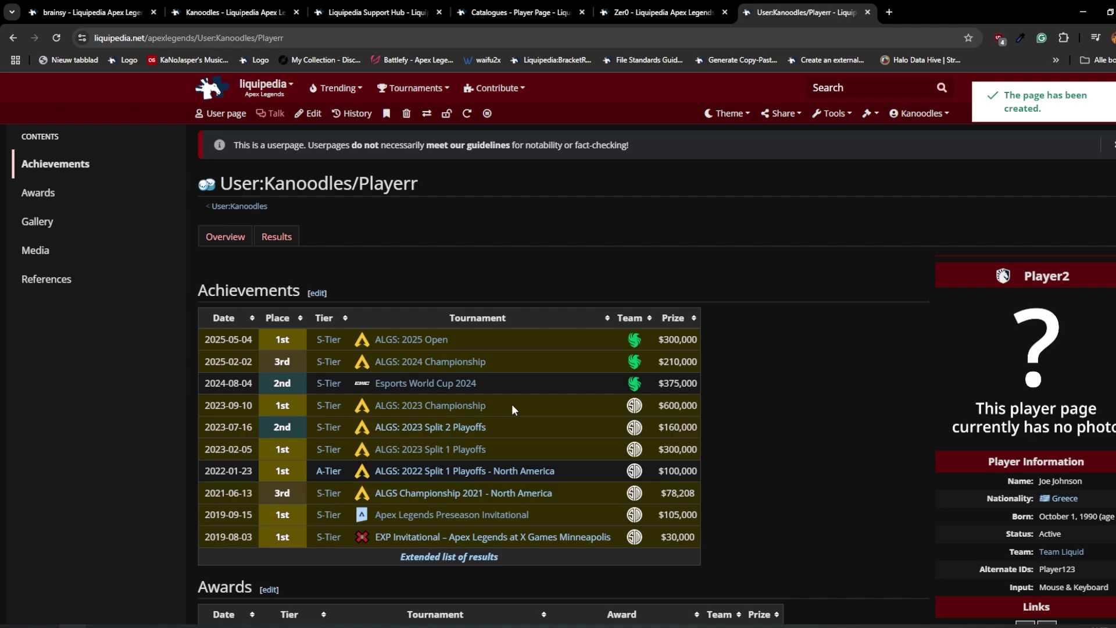
scroll(515, 418, "down", 2)
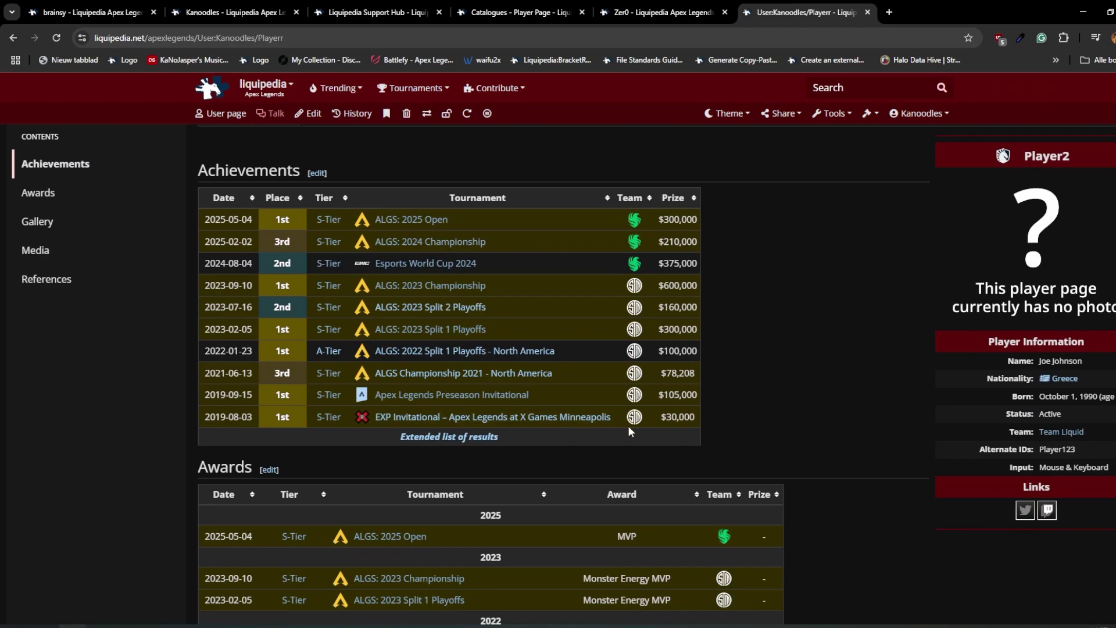
scroll(672, 432, "down", 3)
scroll(660, 416, "down", 2)
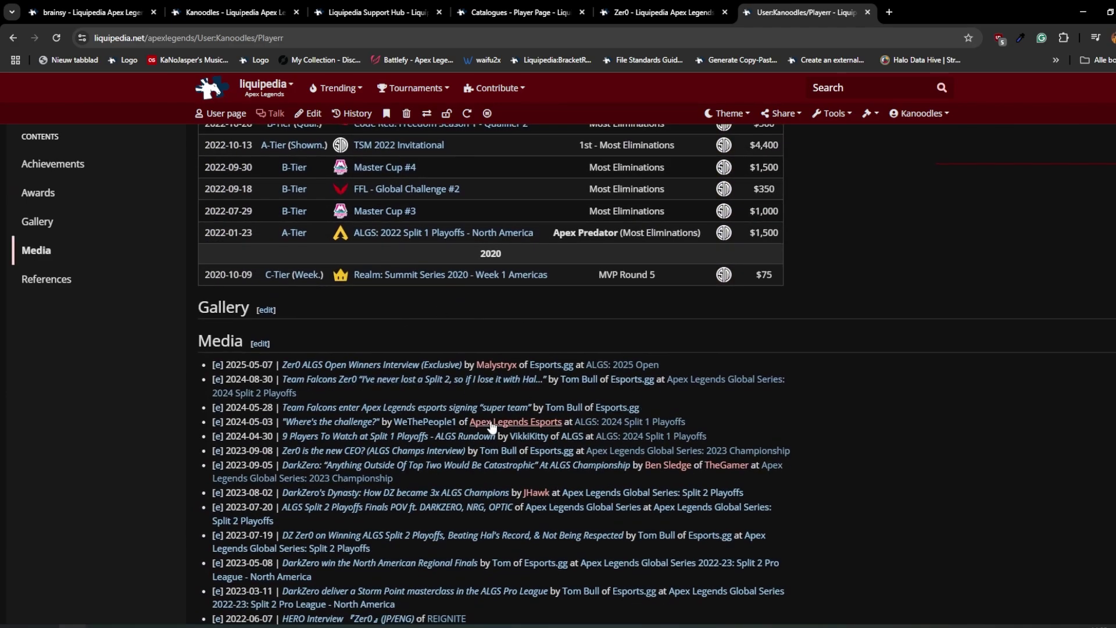
scroll(805, 463, "down", 2)
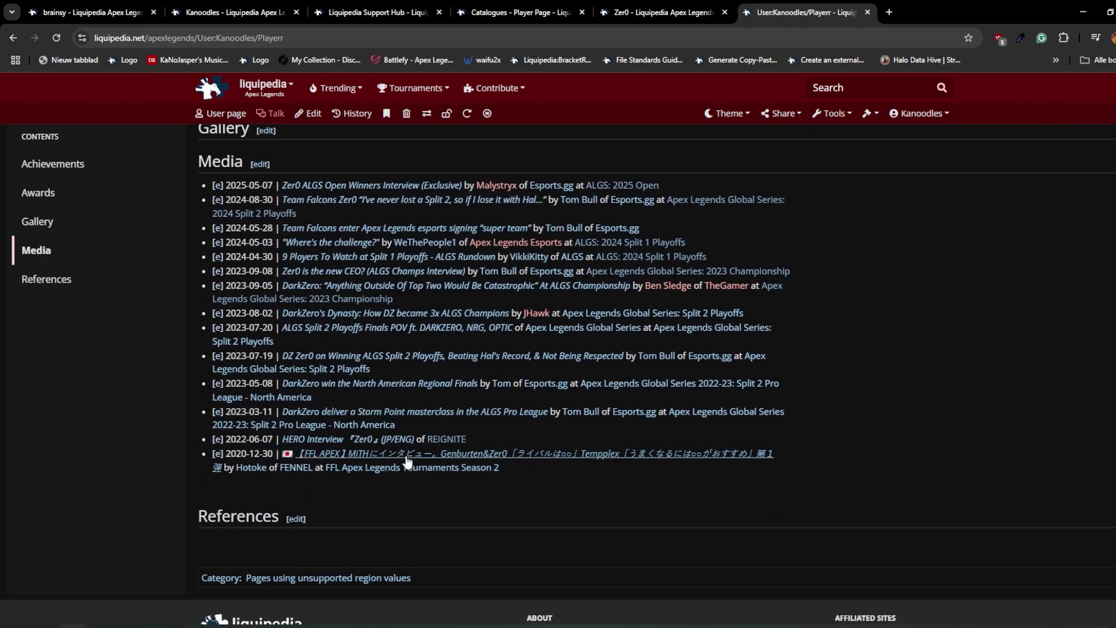
scroll(717, 432, "up", 3)
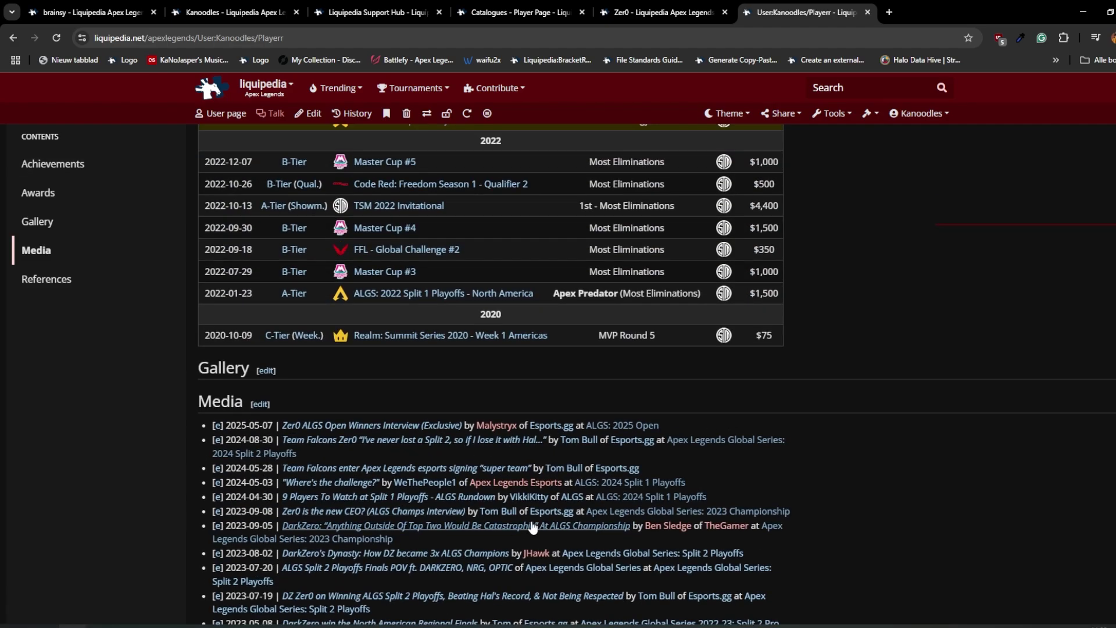
scroll(531, 456, "up", 3)
scroll(450, 510, "up", 3)
scroll(450, 498, "up", 2)
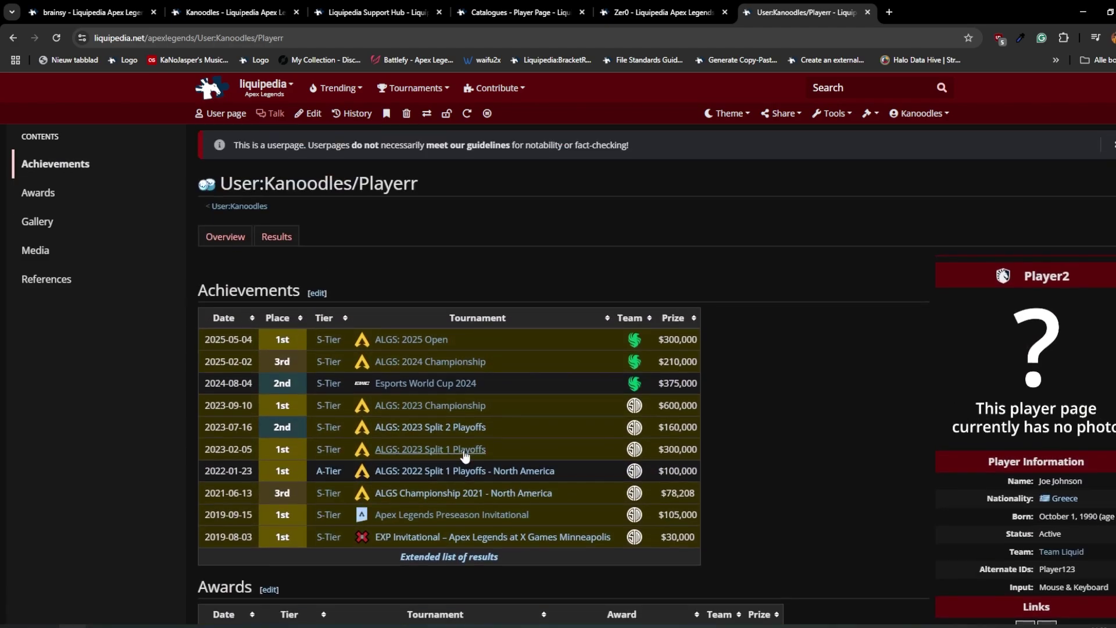
scroll(711, 321, "down", 2)
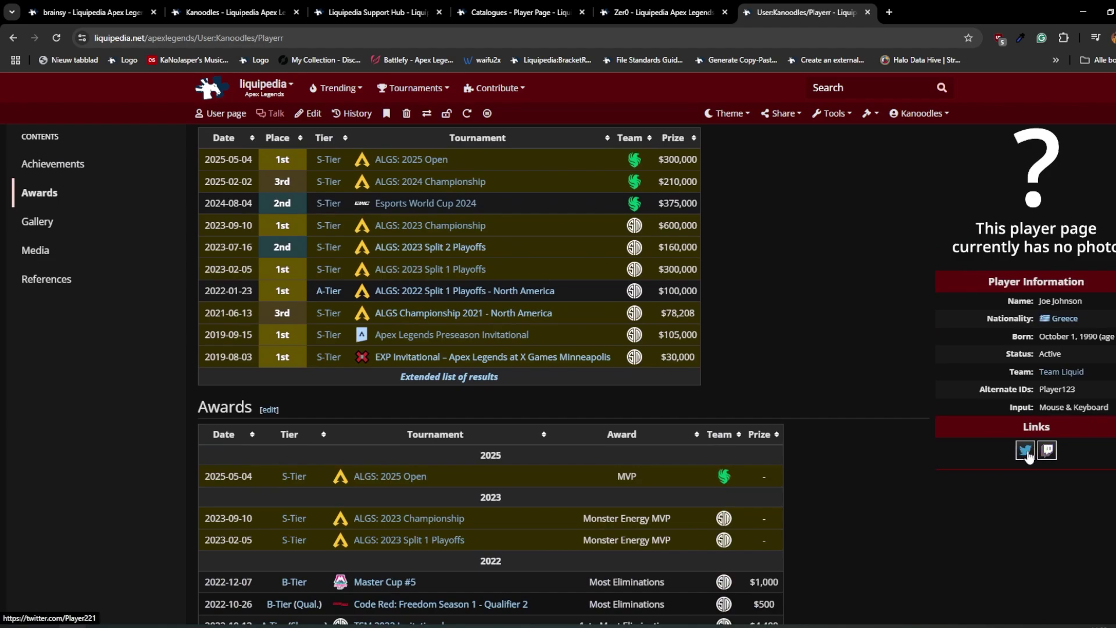
scroll(761, 466, "up", 2)
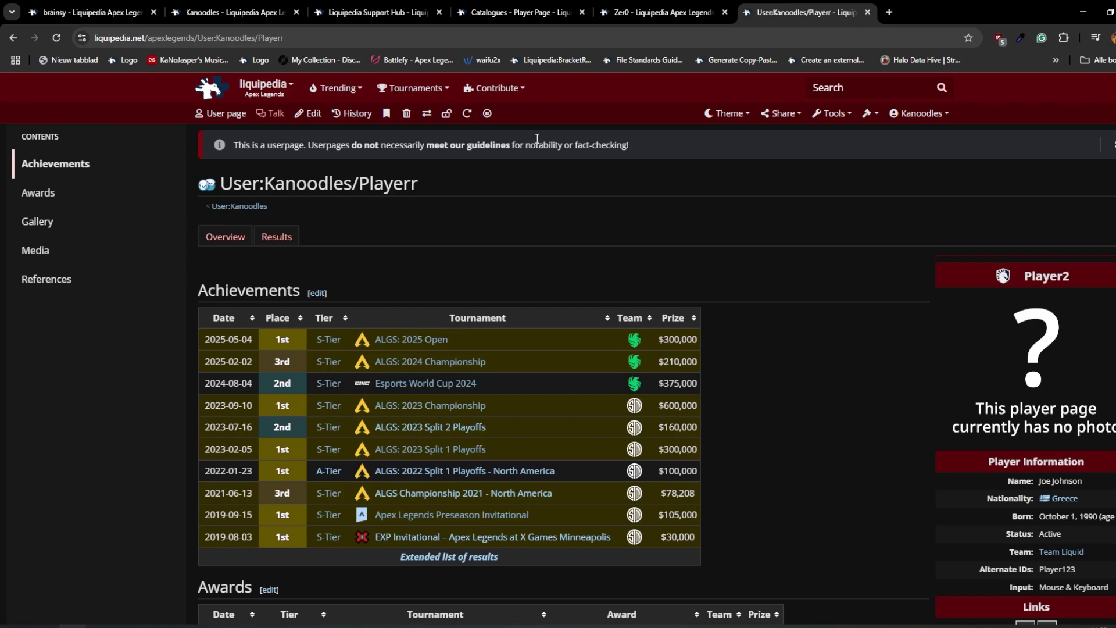
scroll(535, 370, "down", 1)
scroll(536, 369, "down", 2)
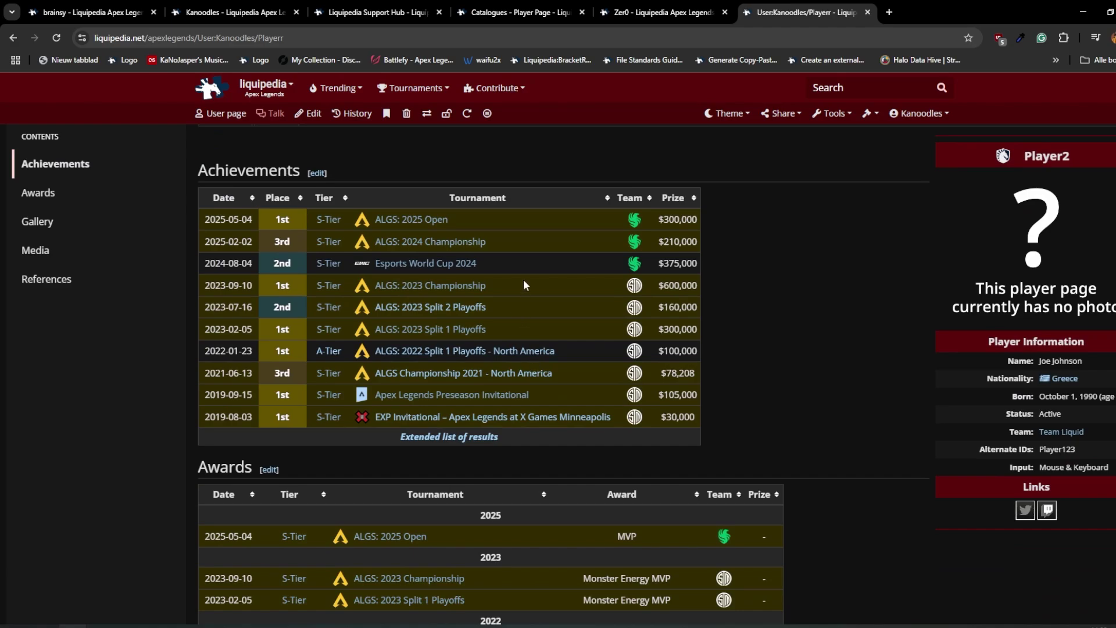
scroll(571, 298, "up", 1)
scroll(768, 426, "up", 2)
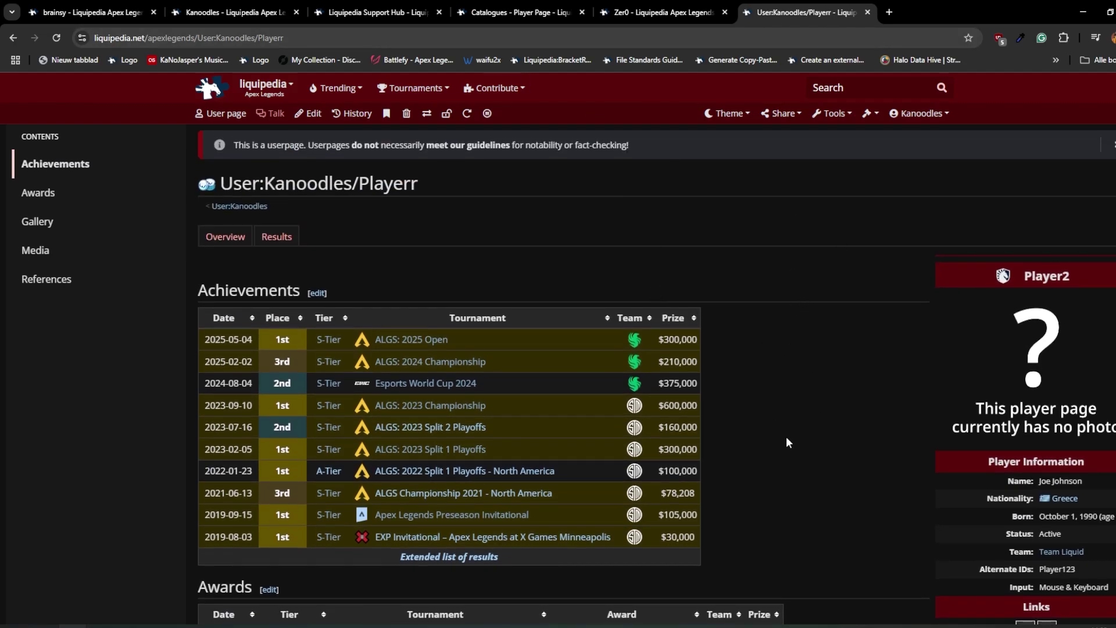
scroll(764, 429, "down", 2)
- Glance at the Catalogues - Player Page guide, then return to the published Playerr page
left_click(524, 12)
scroll(513, 416, "down", 5)
scroll(538, 411, "down", 3)
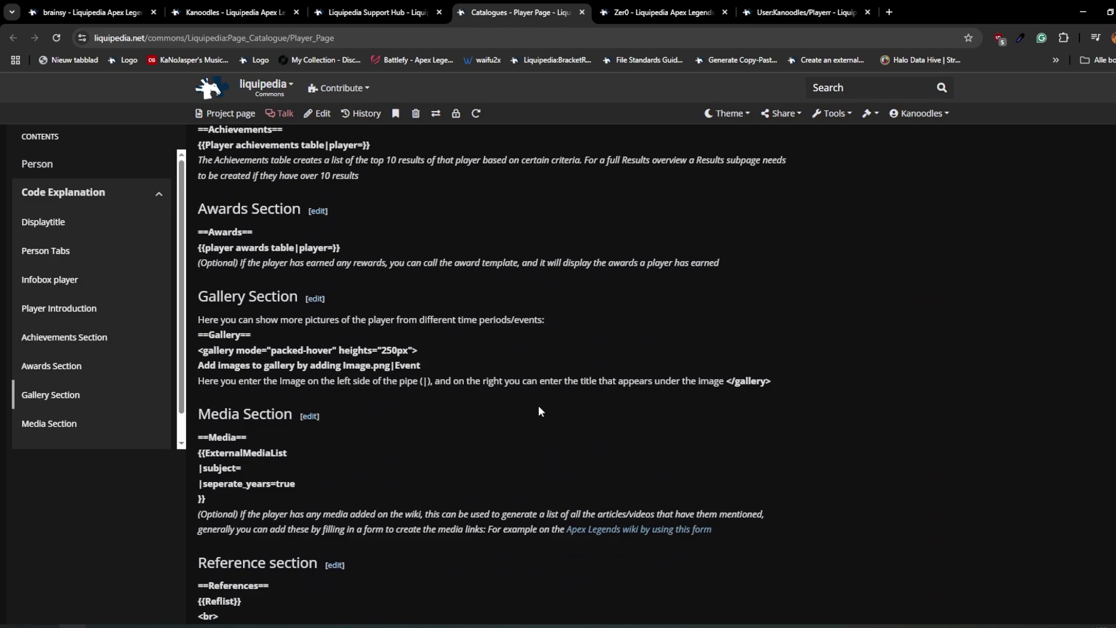
scroll(538, 411, "down", 3)
scroll(627, 455, "up", 15)
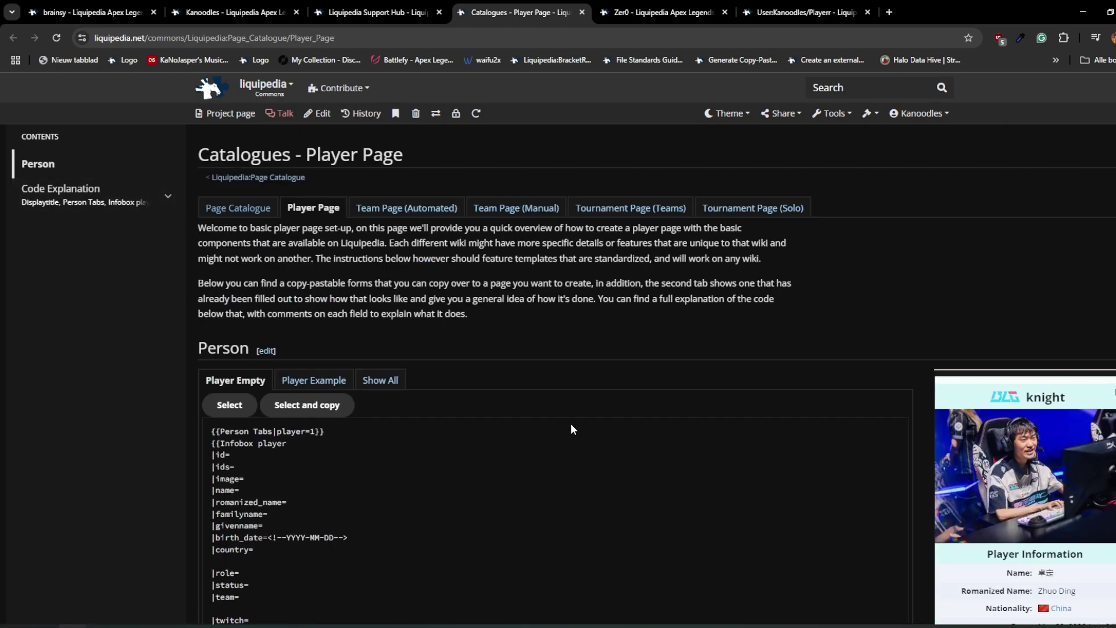
left_click(789, 13)
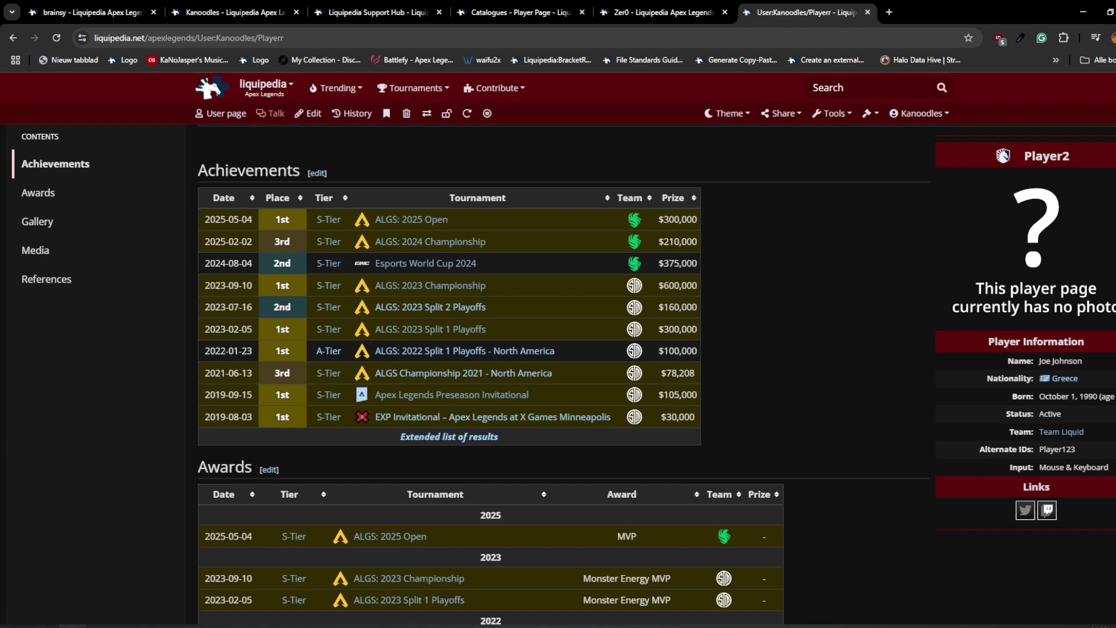
- Edit the infobox section, replacing nationality 'Greece' with 'Netherlands', and preview it
left_click(1114, 155)
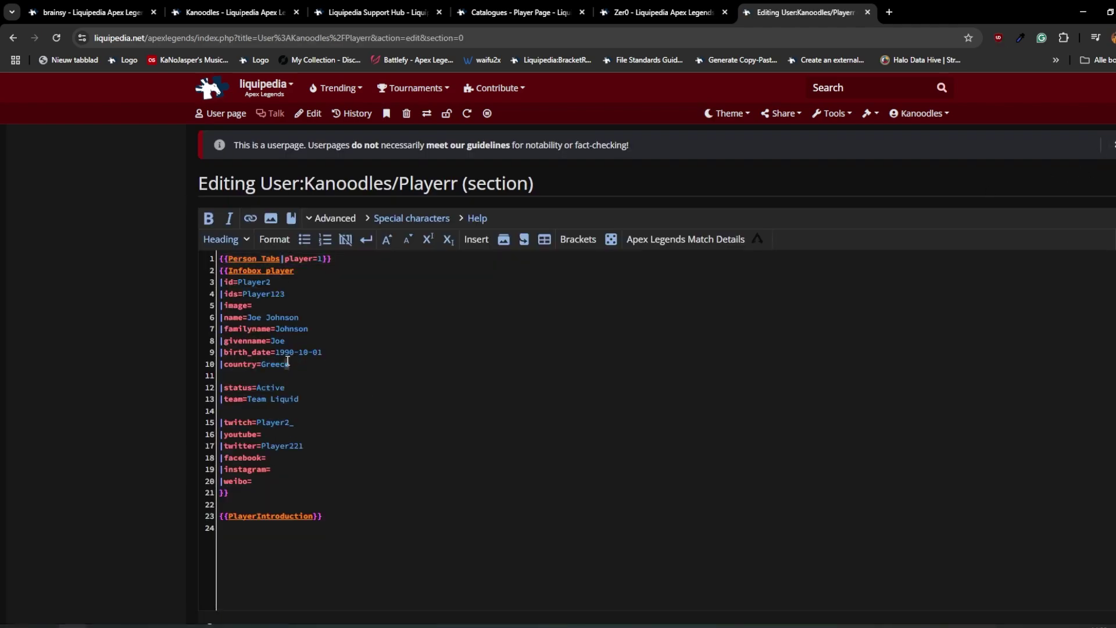
double_click(286, 364)
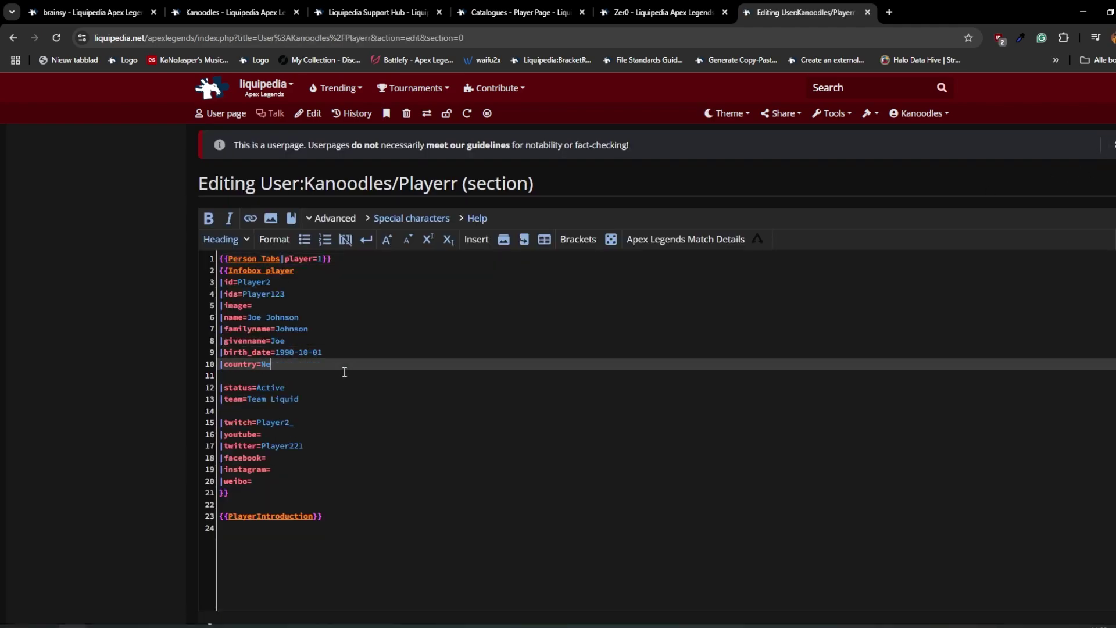
type("Netherlands")
scroll(173, 423, "down", 4)
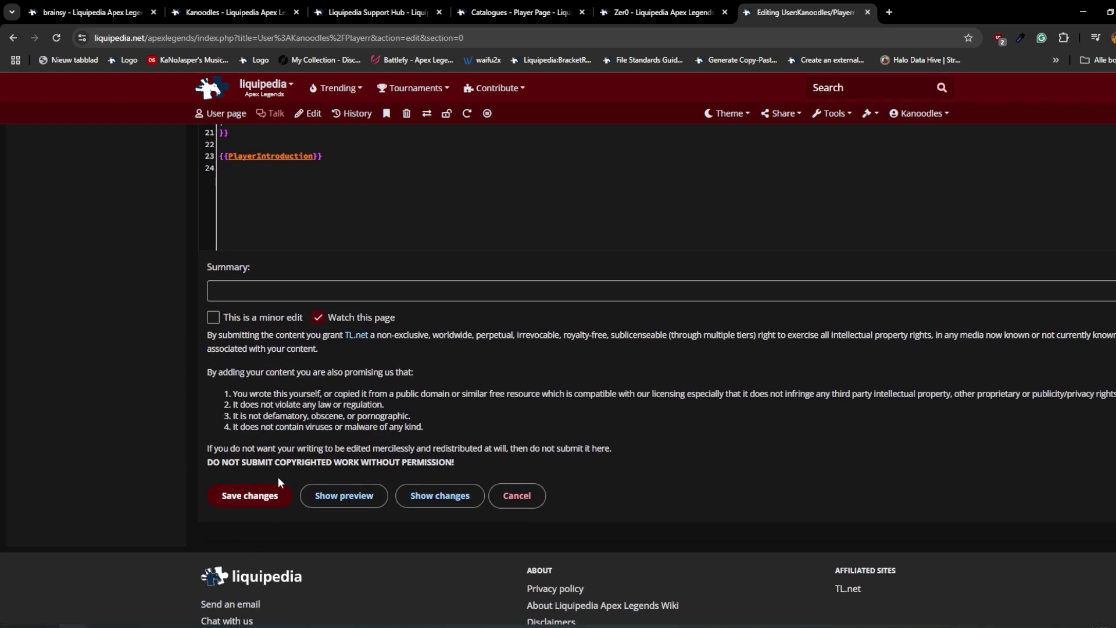
left_click(345, 495)
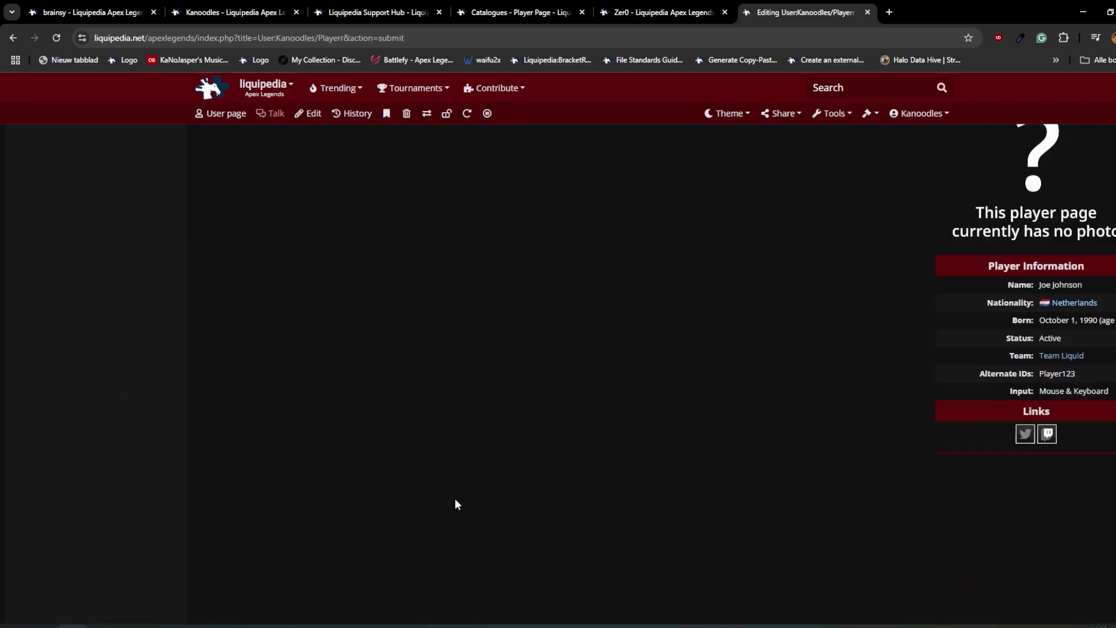
scroll(491, 505, "down", 1)
scroll(483, 501, "down", 3)
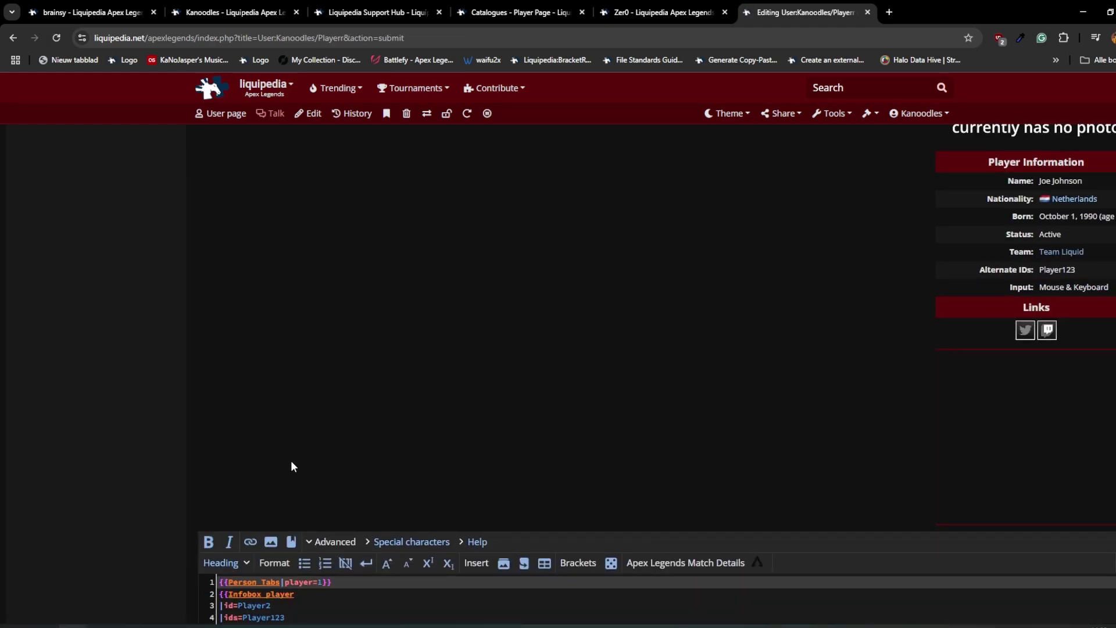
scroll(291, 467, "up", 3)
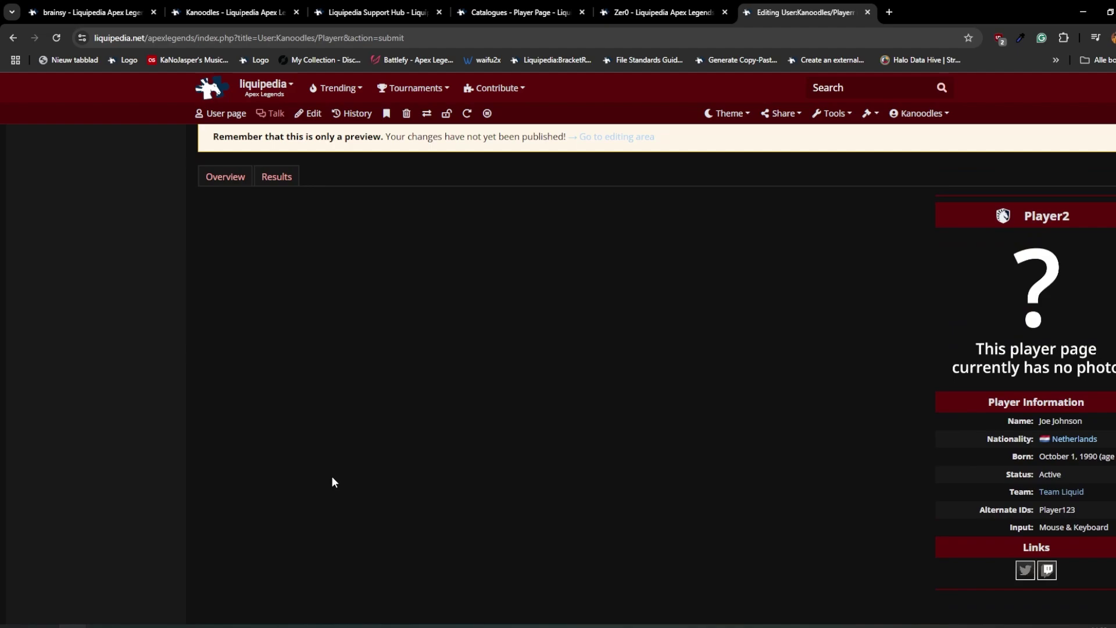